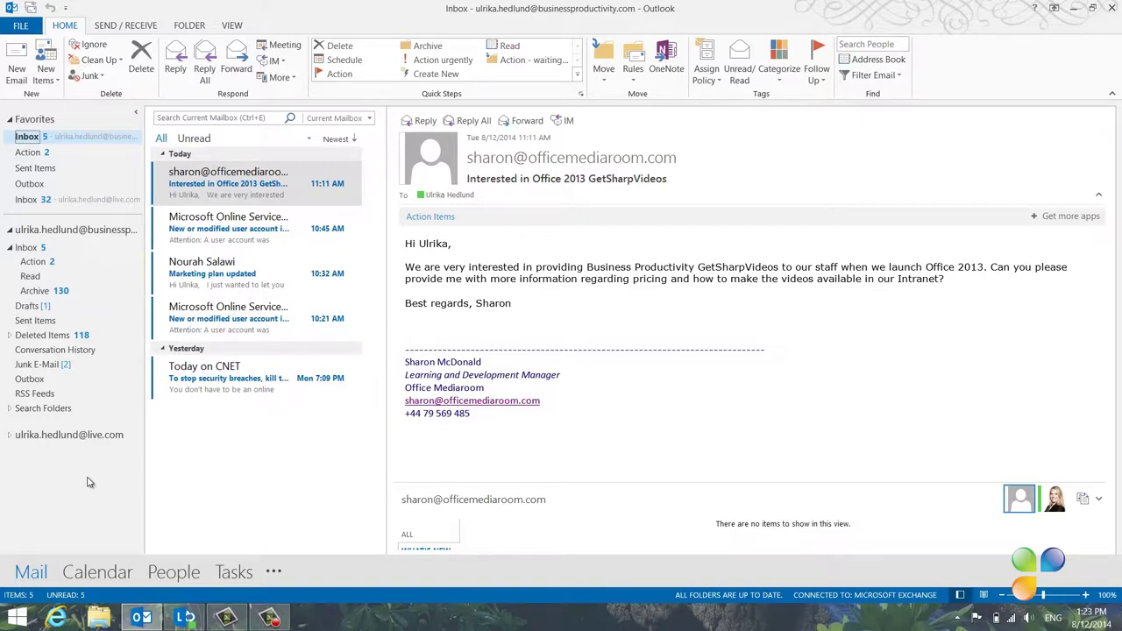
Preview the People favorites and show the first favorite's card, marked Available - Video Capable
mouse_move(187, 578)
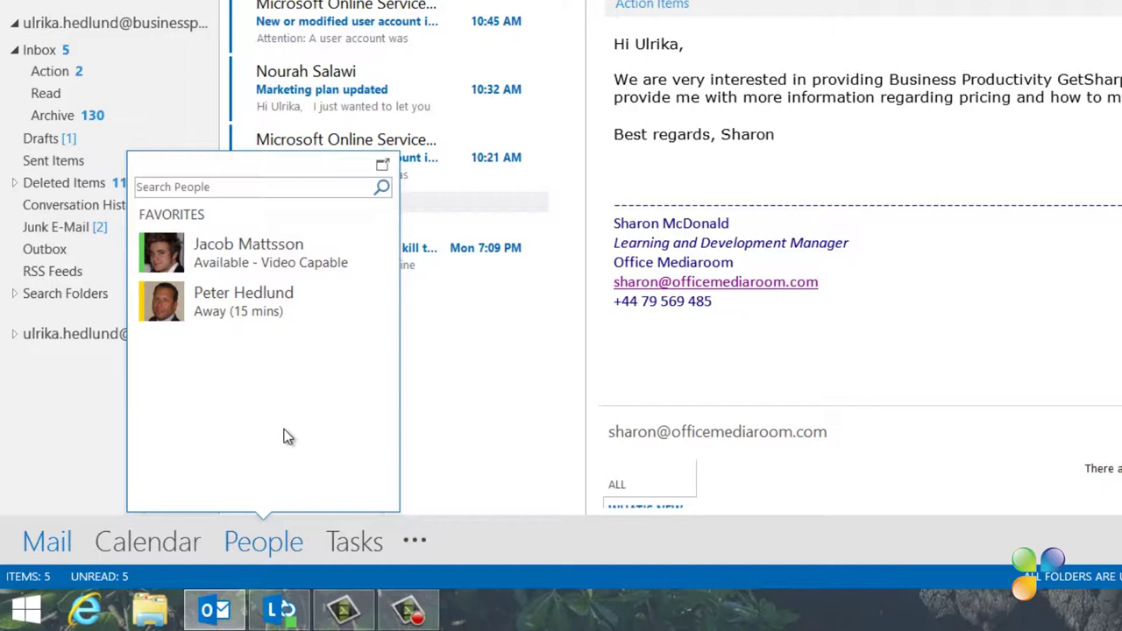
mouse_move(294, 265)
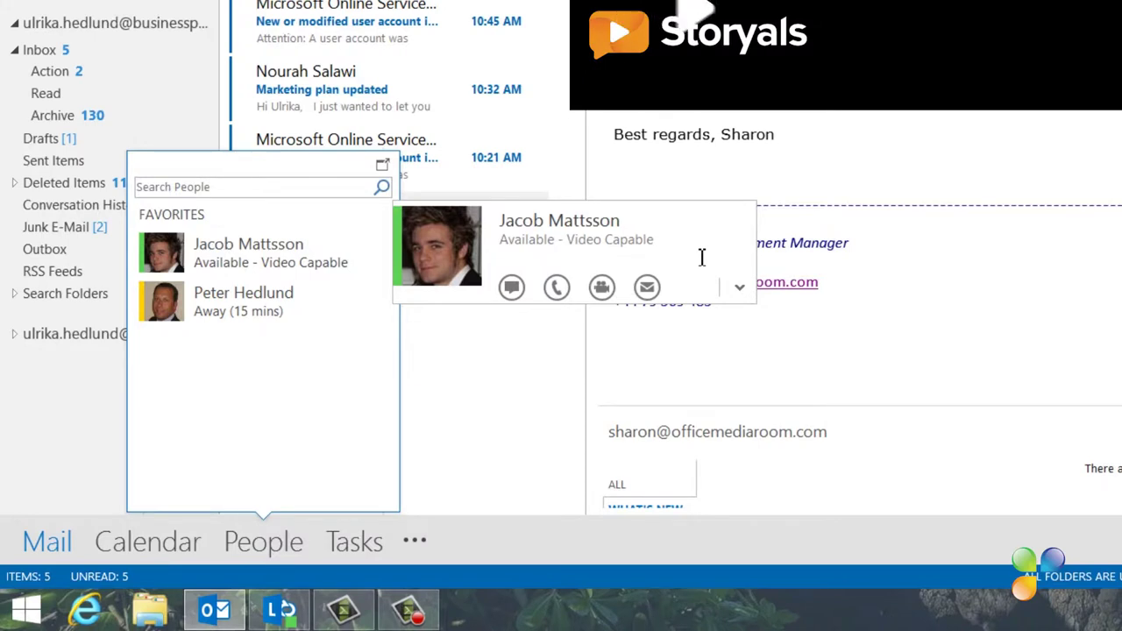
Instant-message the colleague that the lamps ordered for the studio have arrived, then close the chat
click(740, 290)
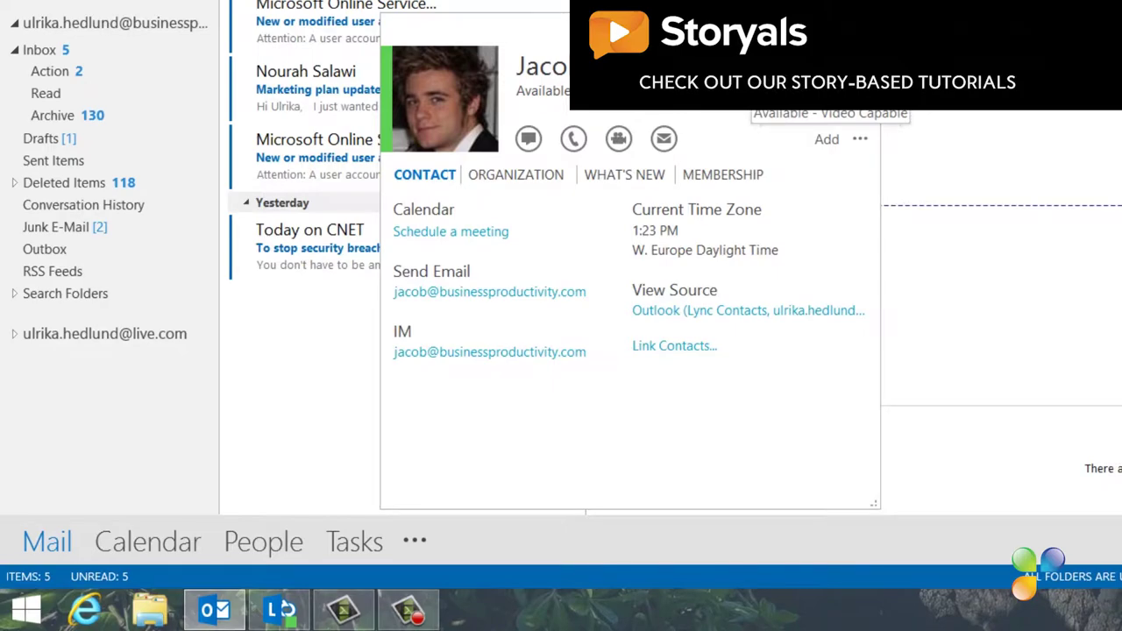
click(528, 138)
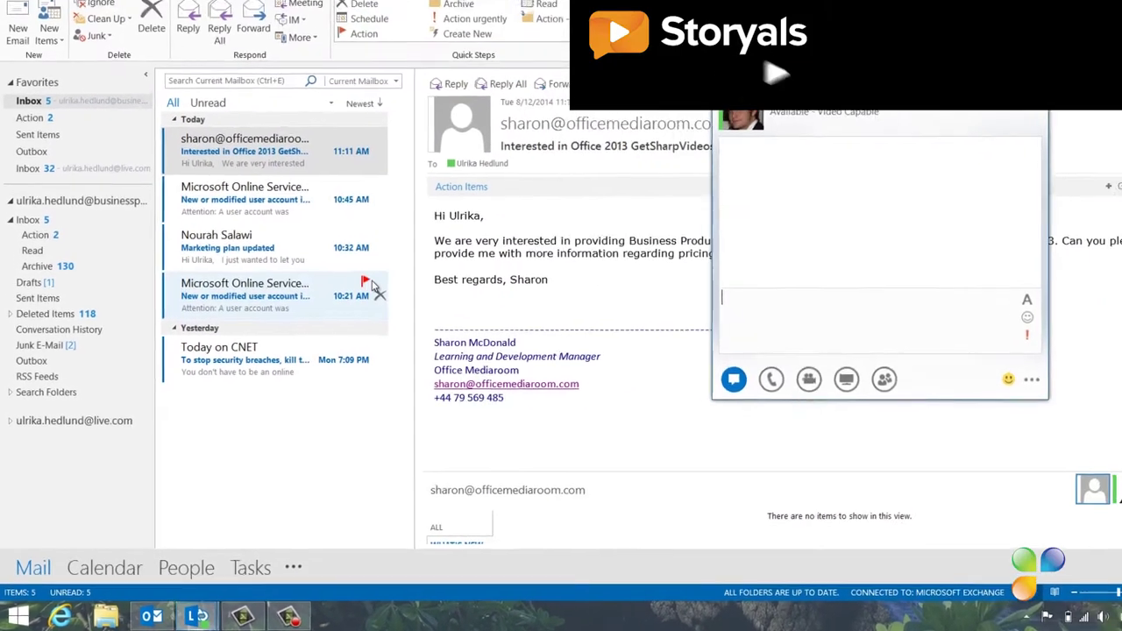
text(Hi Jacob! The lamps you ordered for the studio have arrived.)
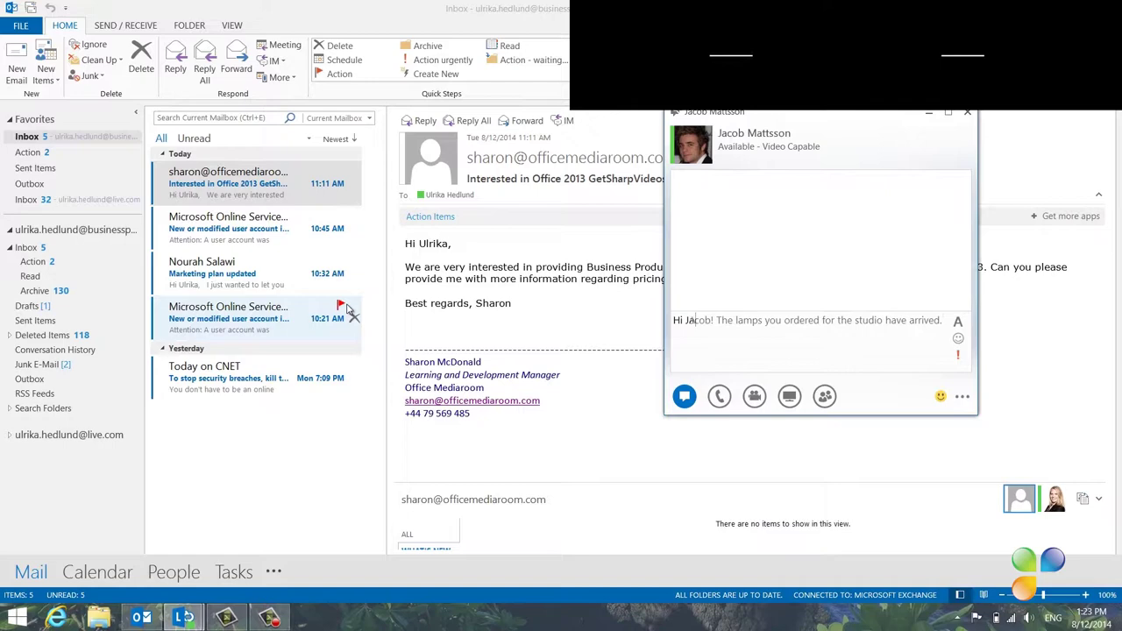
key(Return)
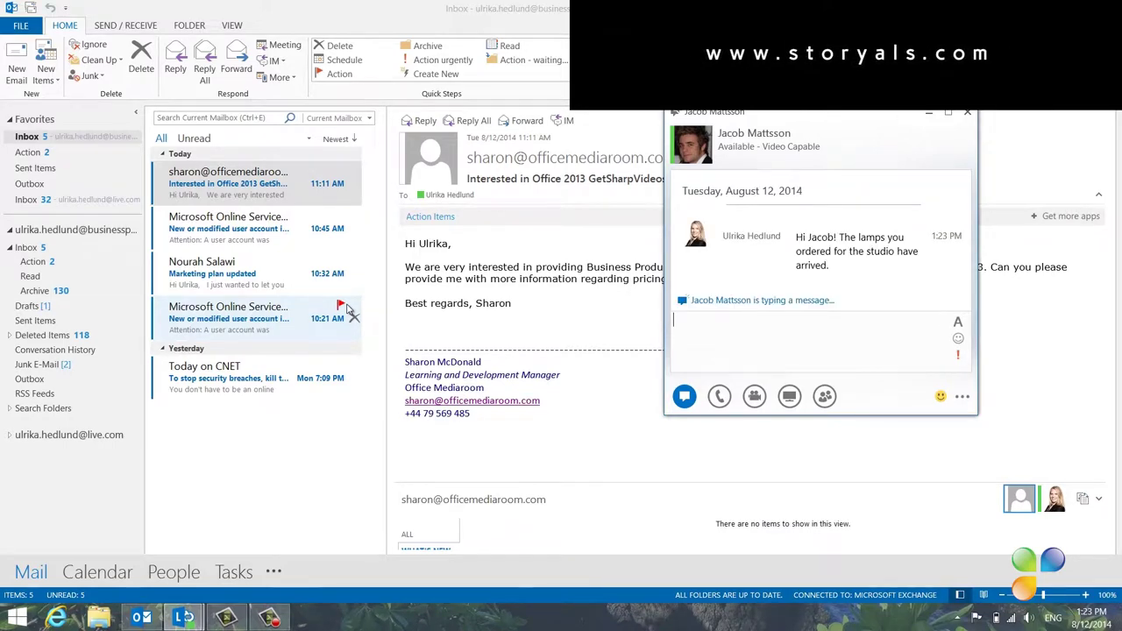
click(967, 111)
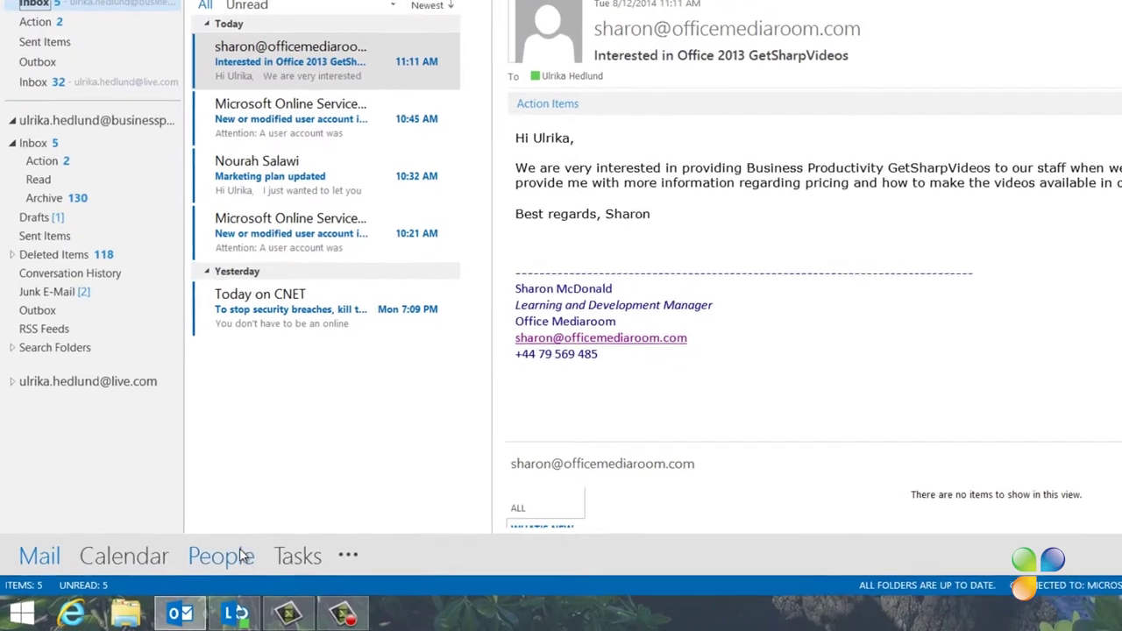
Search the People peek for a colleague by first name and add them to Favorites
mouse_move(189, 573)
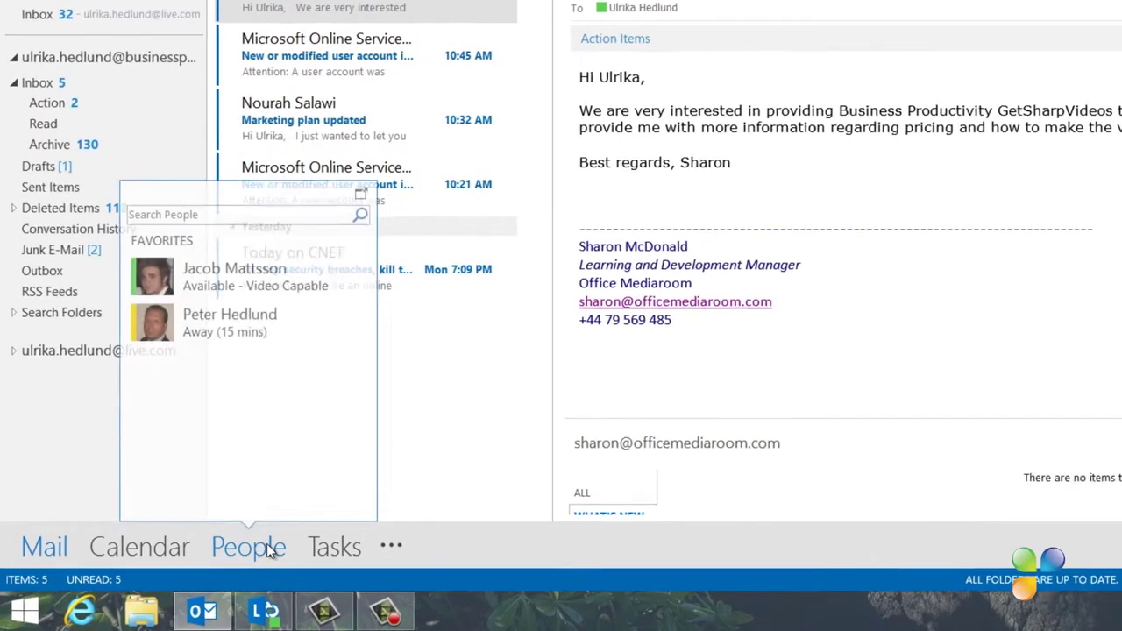
click(211, 217)
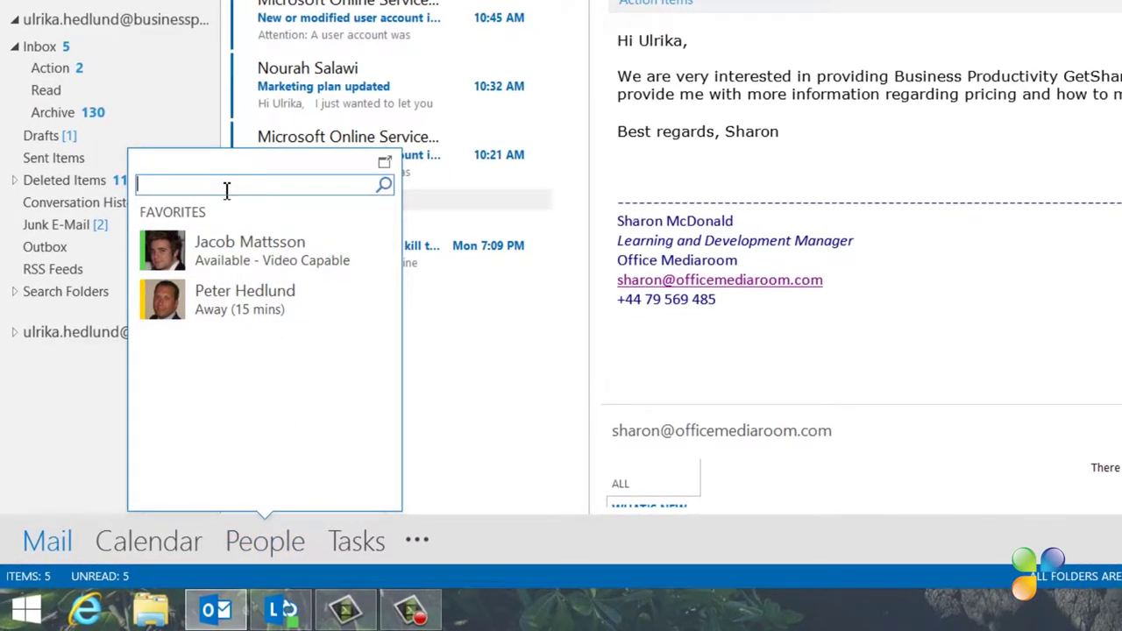
text(salwa)
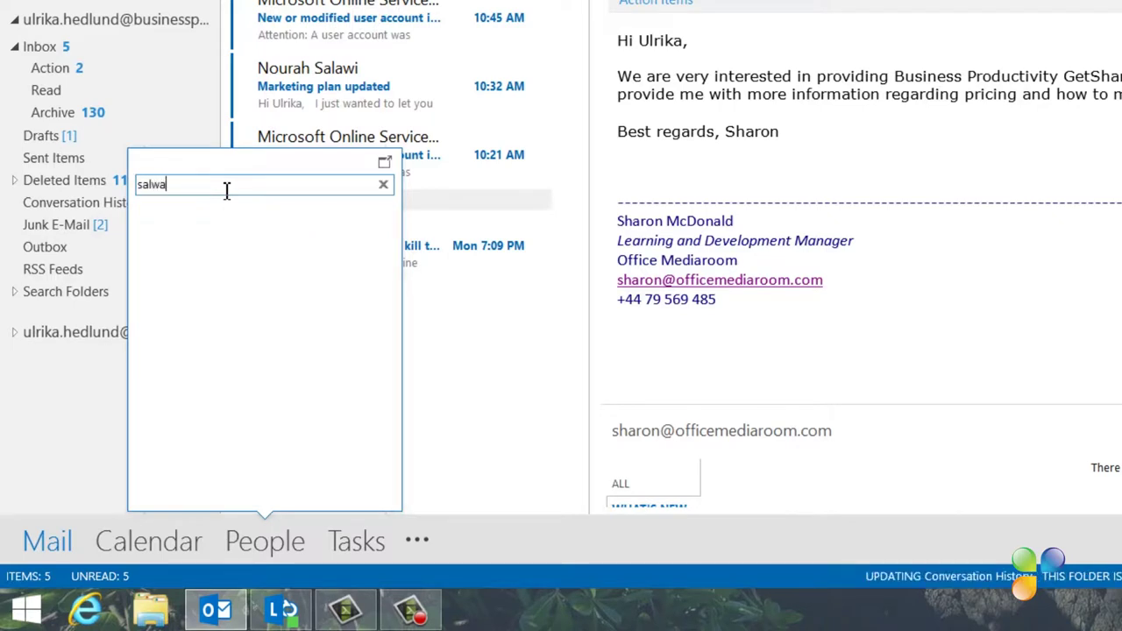
right_click(239, 255)
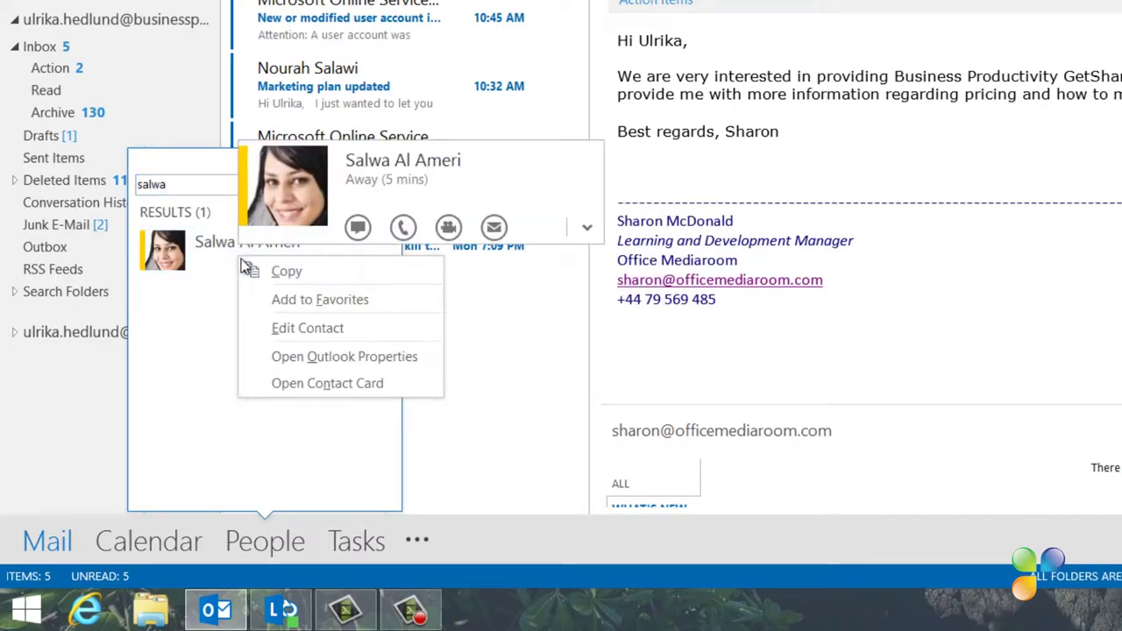
click(273, 301)
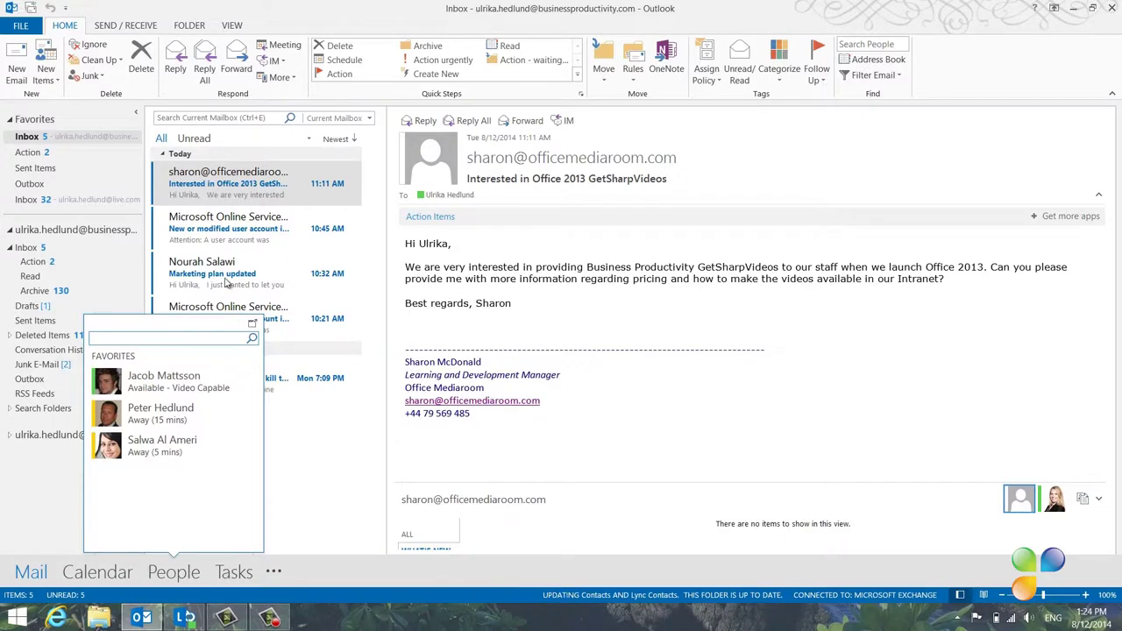
Add the sender of the 'Marketing plan updated' email to Favorites
click(236, 251)
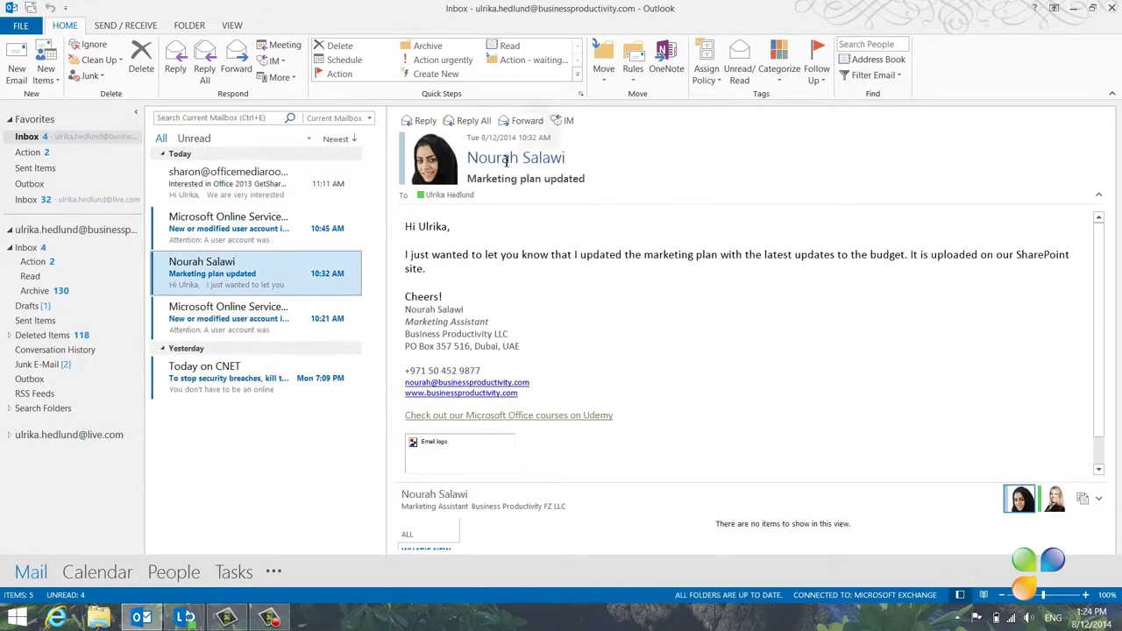
right_click(506, 165)
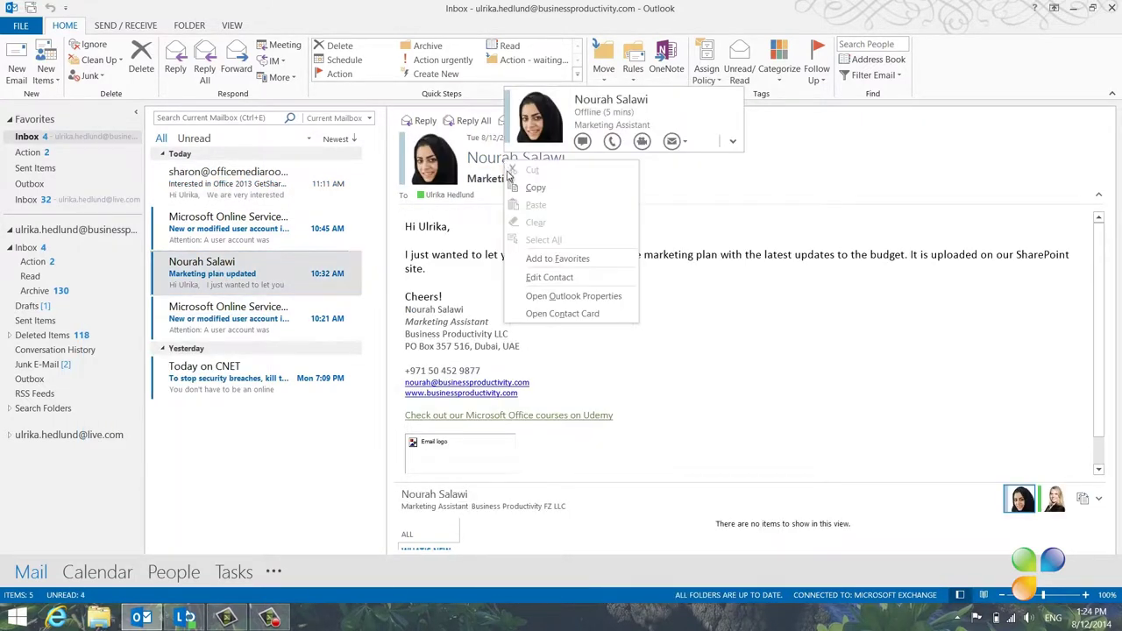
click(535, 259)
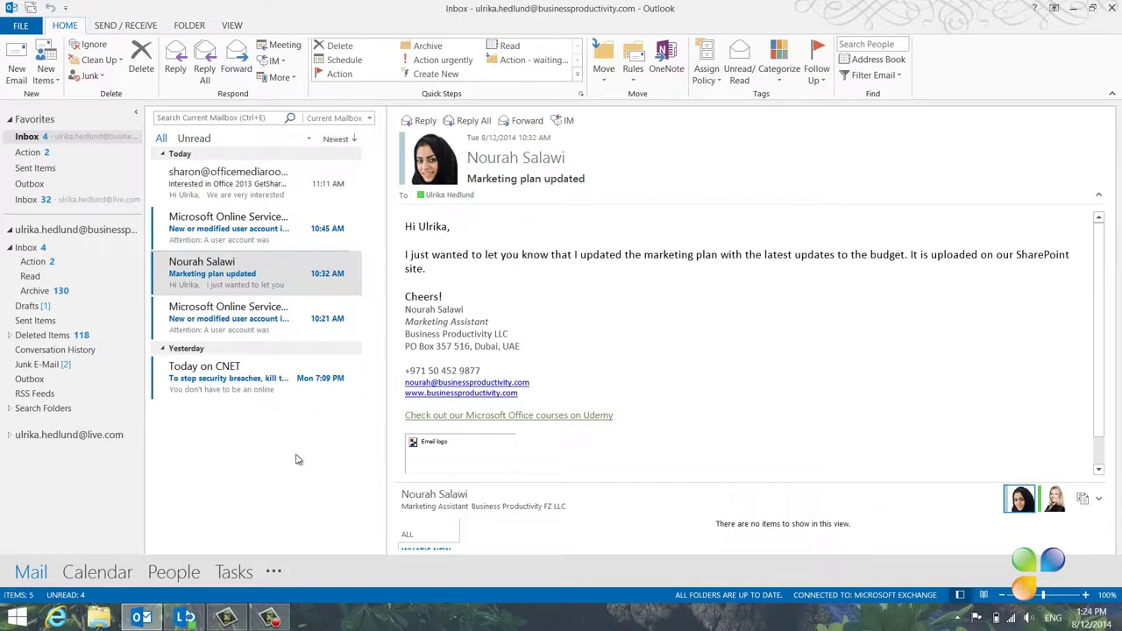
mouse_move(168, 582)
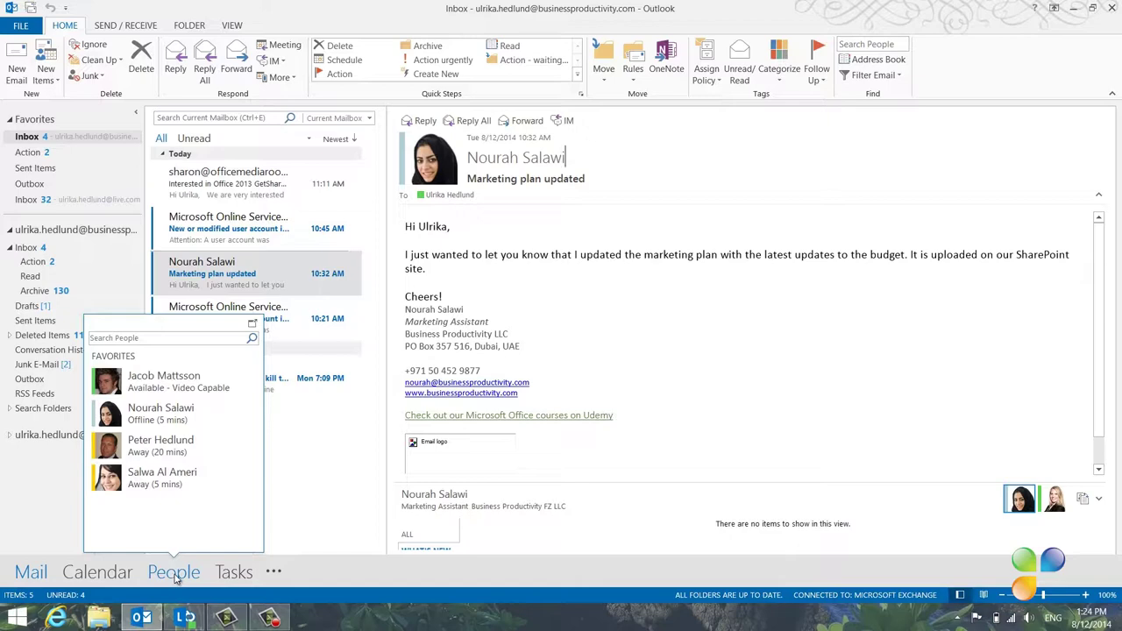
Open the People module listing the Contacts folder's 45 items
click(174, 577)
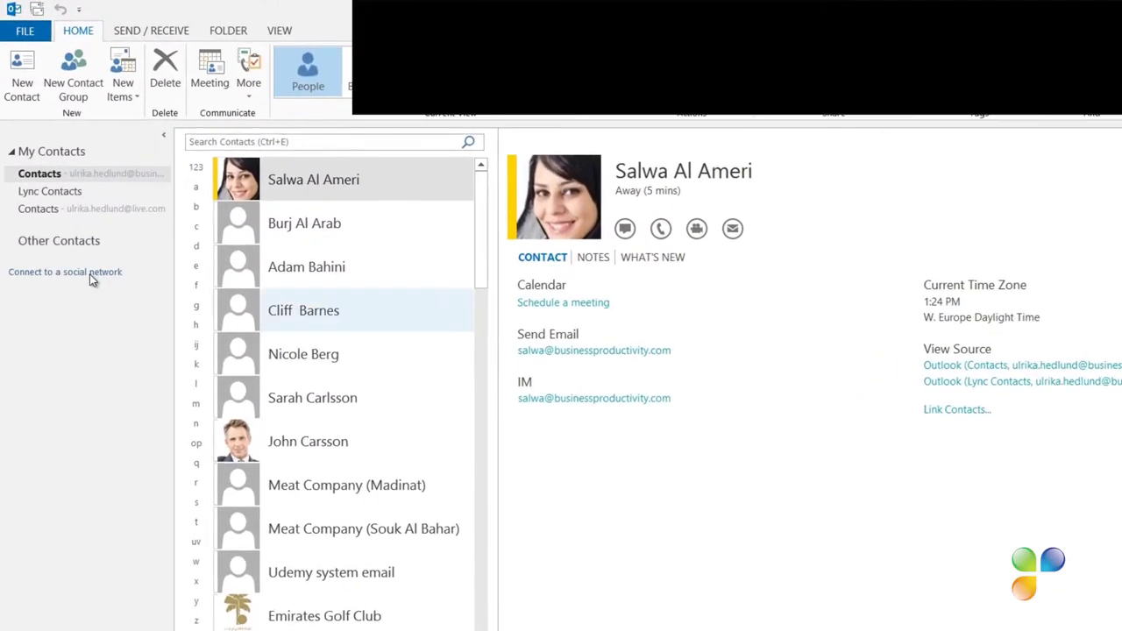
Connect a LinkedIn account with its user name and password, showing its photos and information by default
click(91, 277)
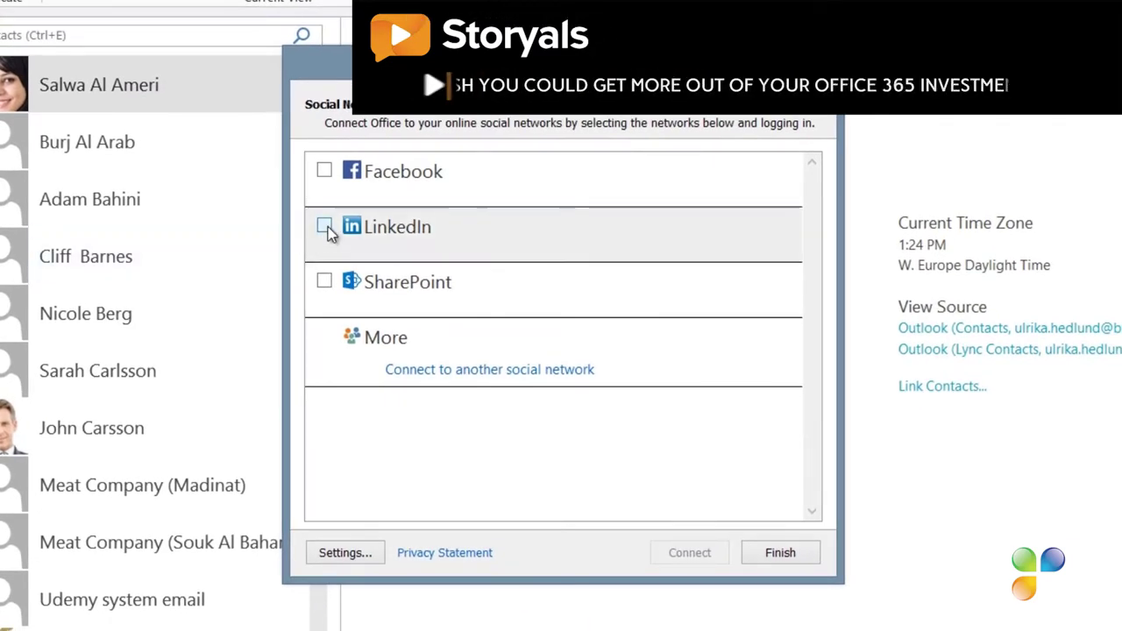
click(324, 226)
click(433, 284)
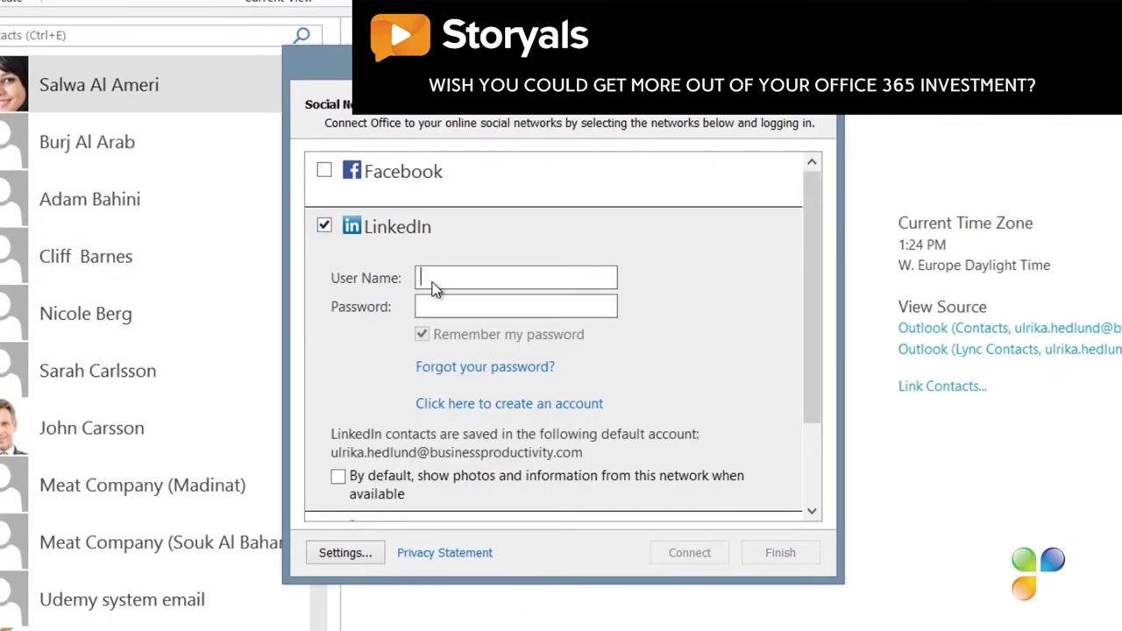
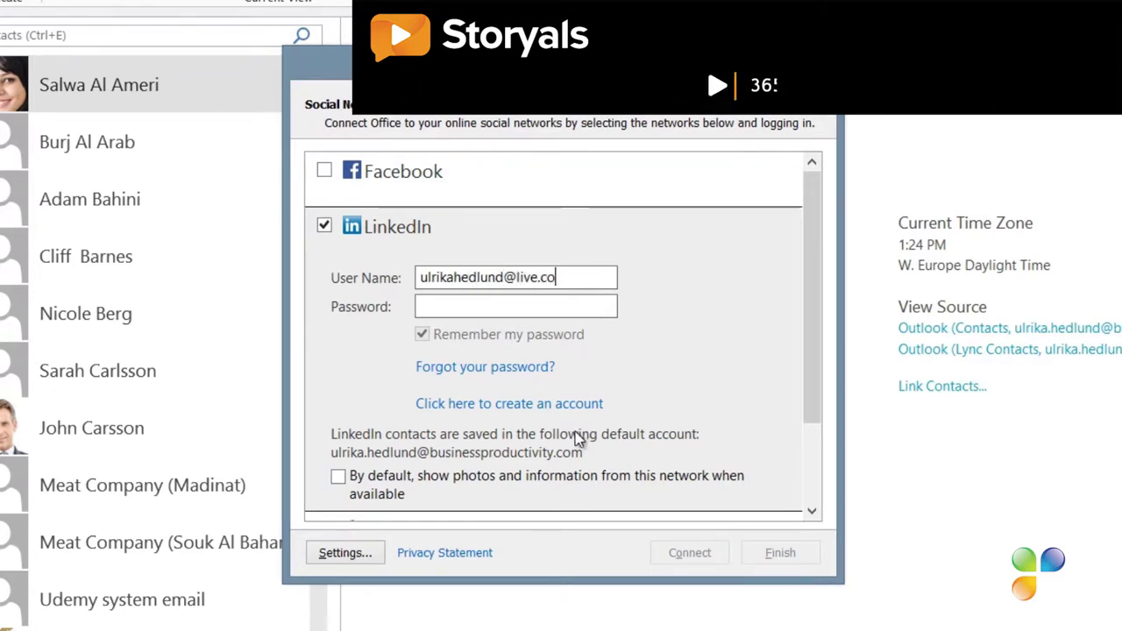
key(Tab)
text(•)
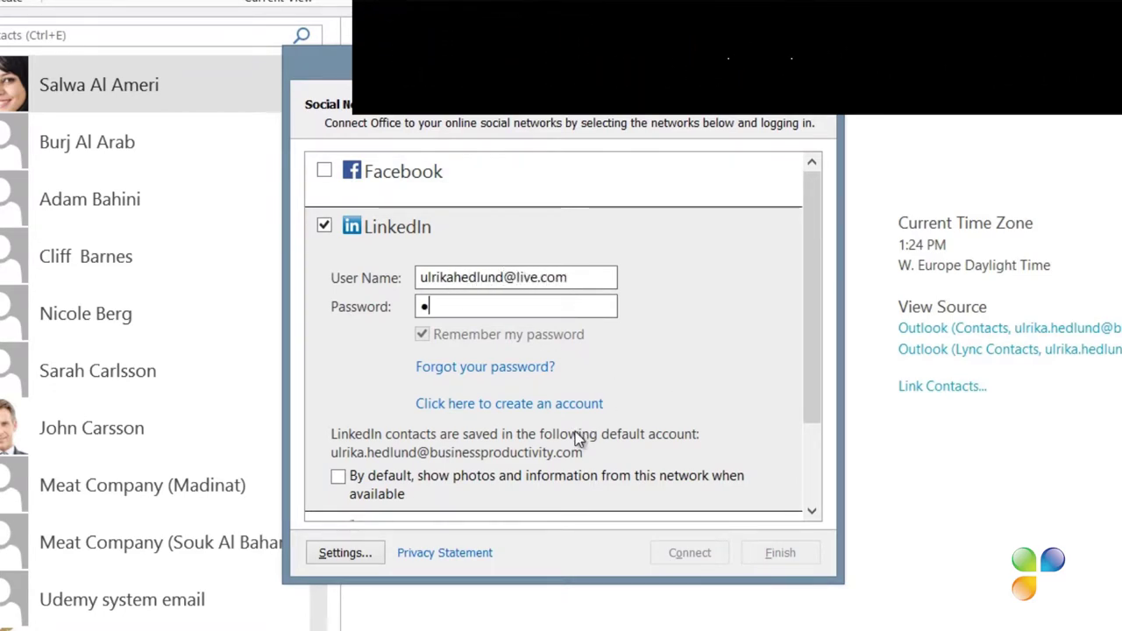
text(•••••••)
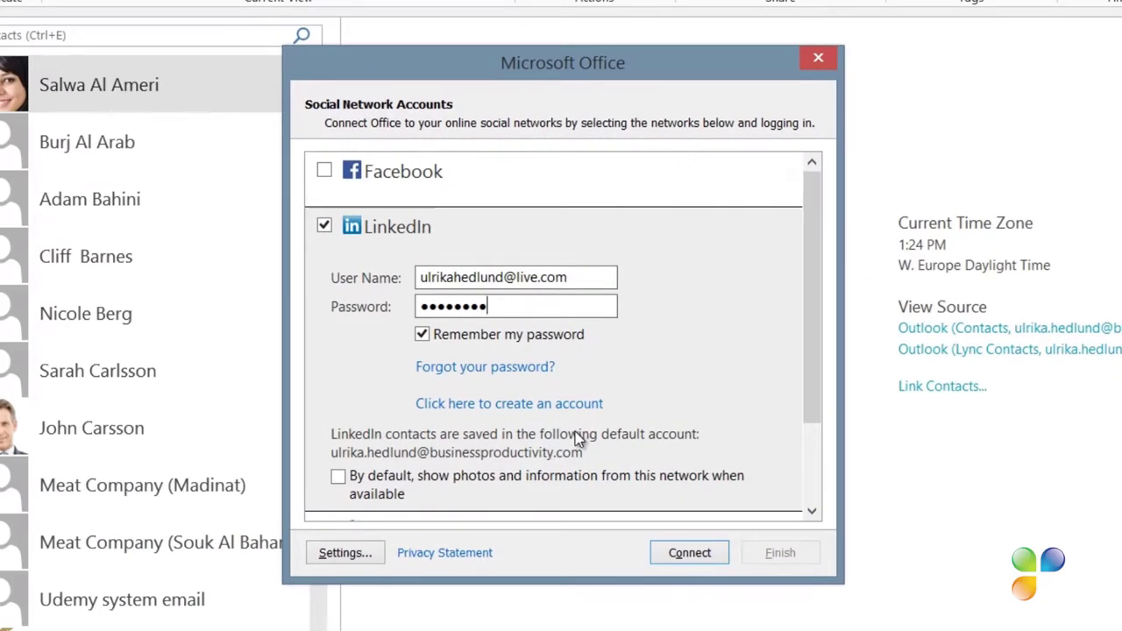
click(338, 478)
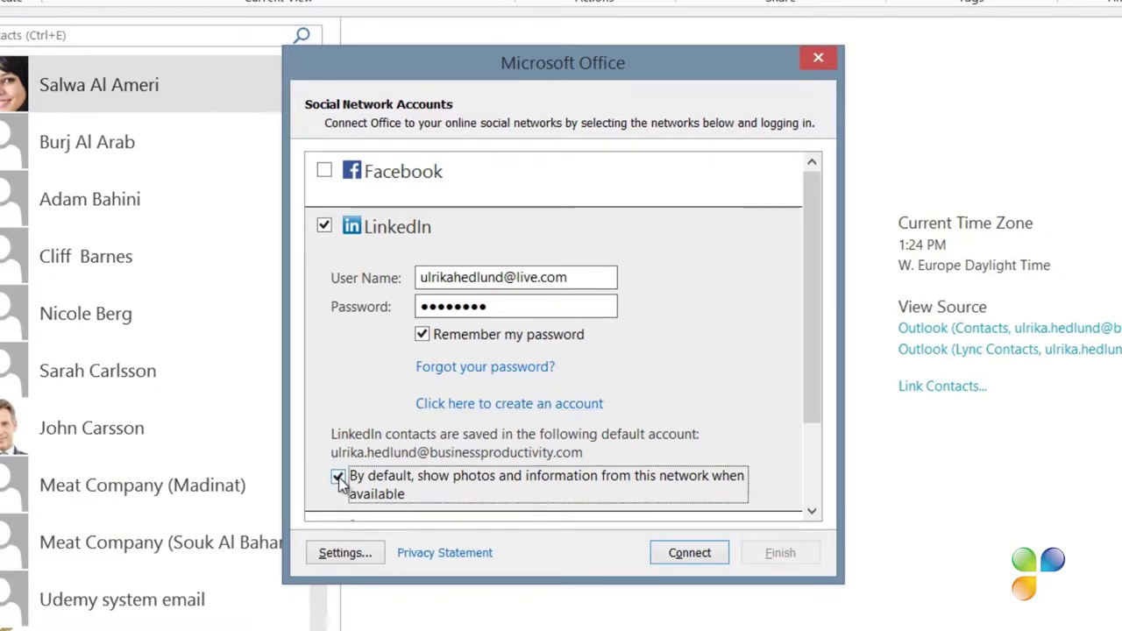
click(662, 541)
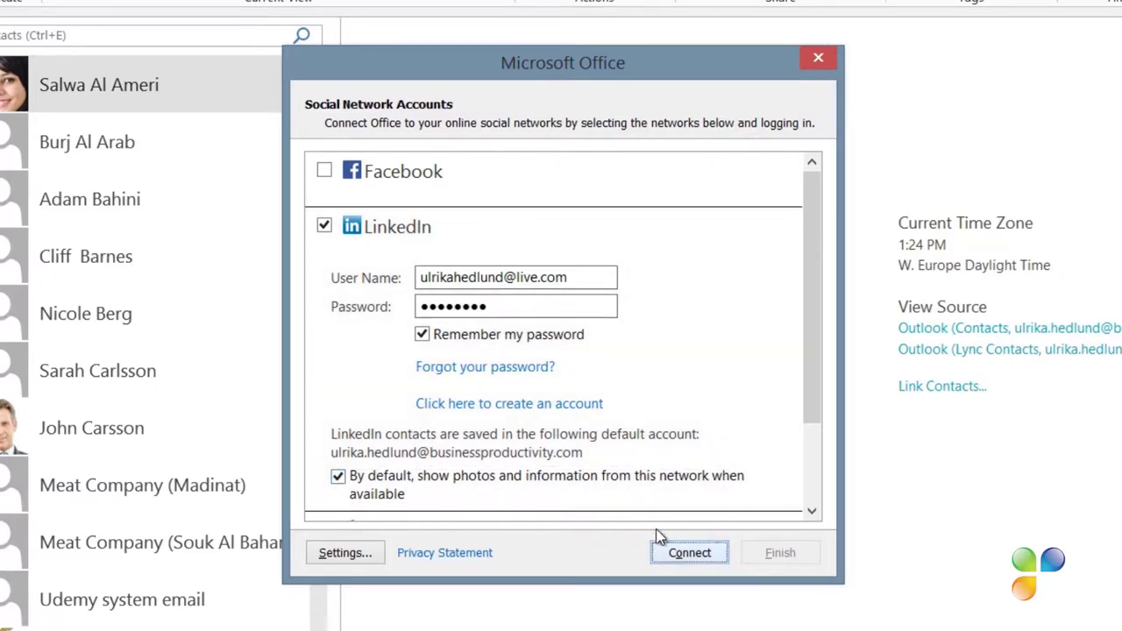
click(673, 550)
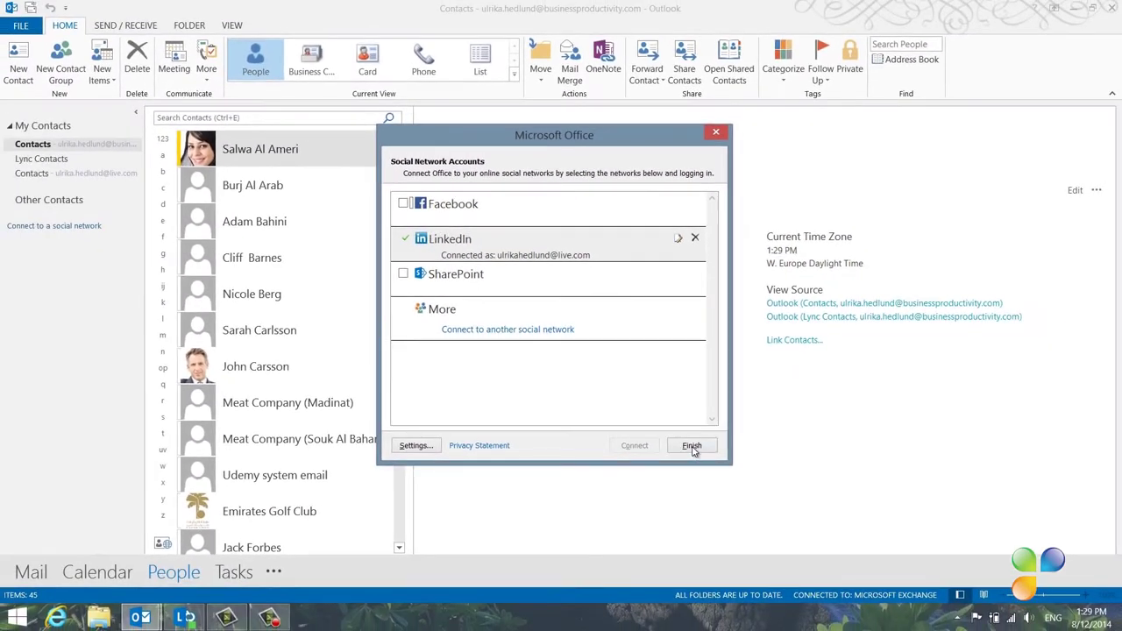
Finish connecting Facebook and SharePoint alongside LinkedIn and dismiss the confirmation messages
click(736, 500)
click(646, 372)
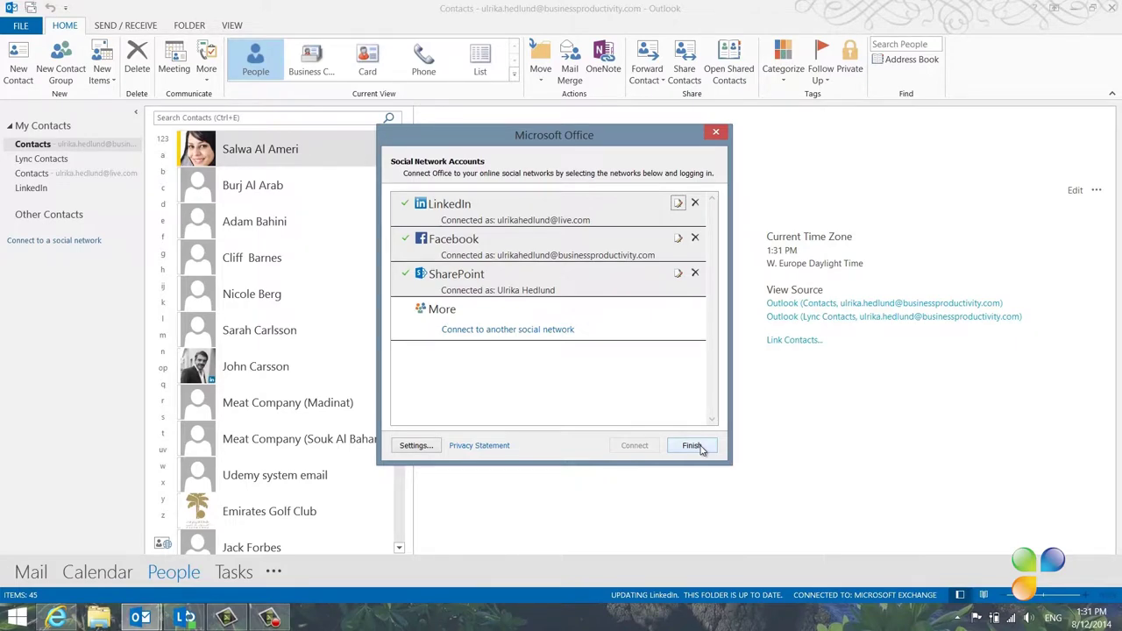
click(692, 445)
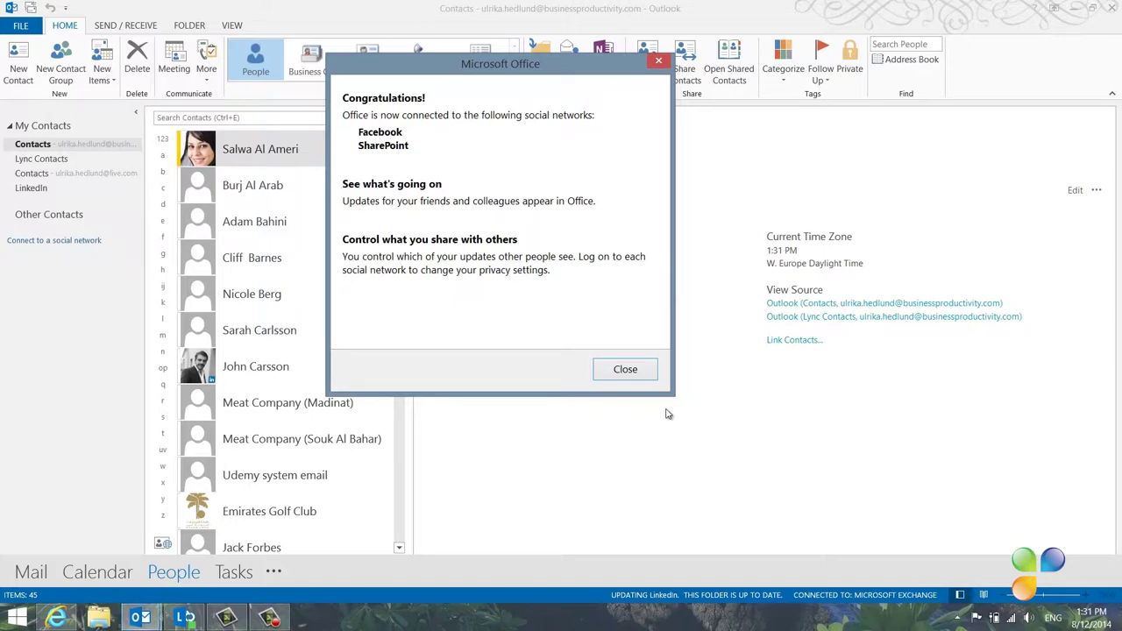
click(626, 369)
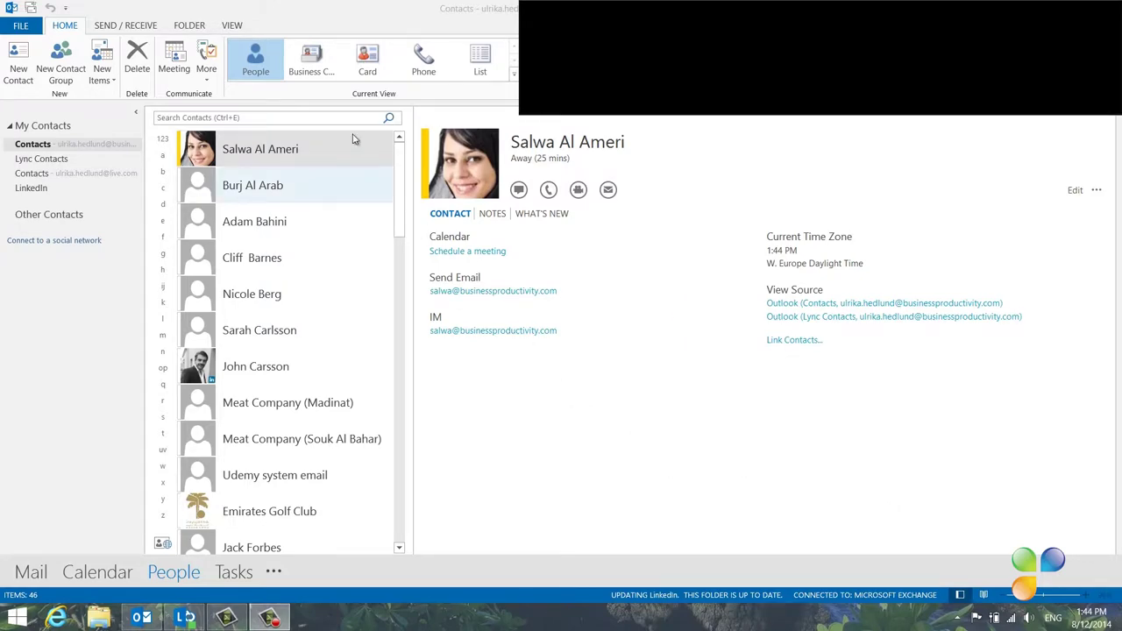
Switch to Business Card view and search contacts by first name, leaving three matching cards
click(315, 61)
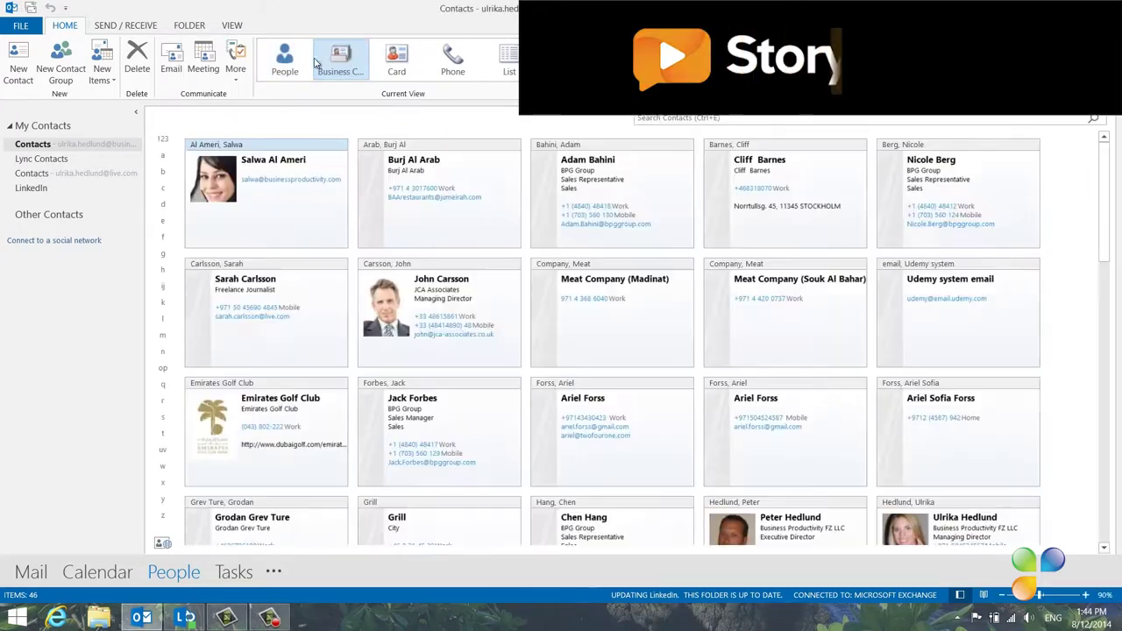
click(662, 120)
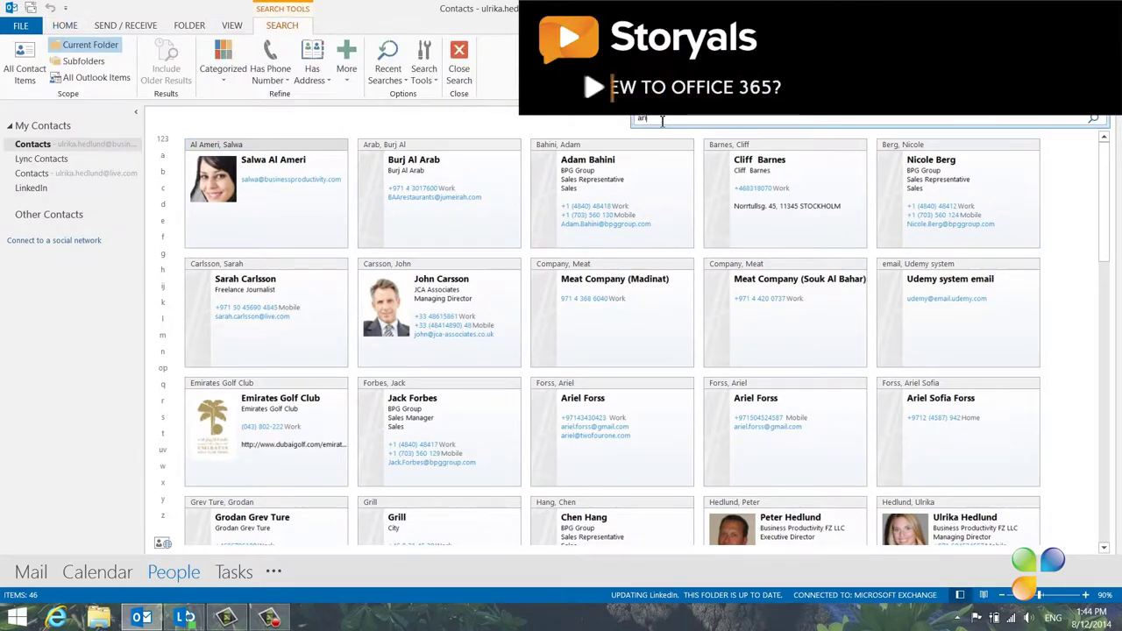
text(ariel)
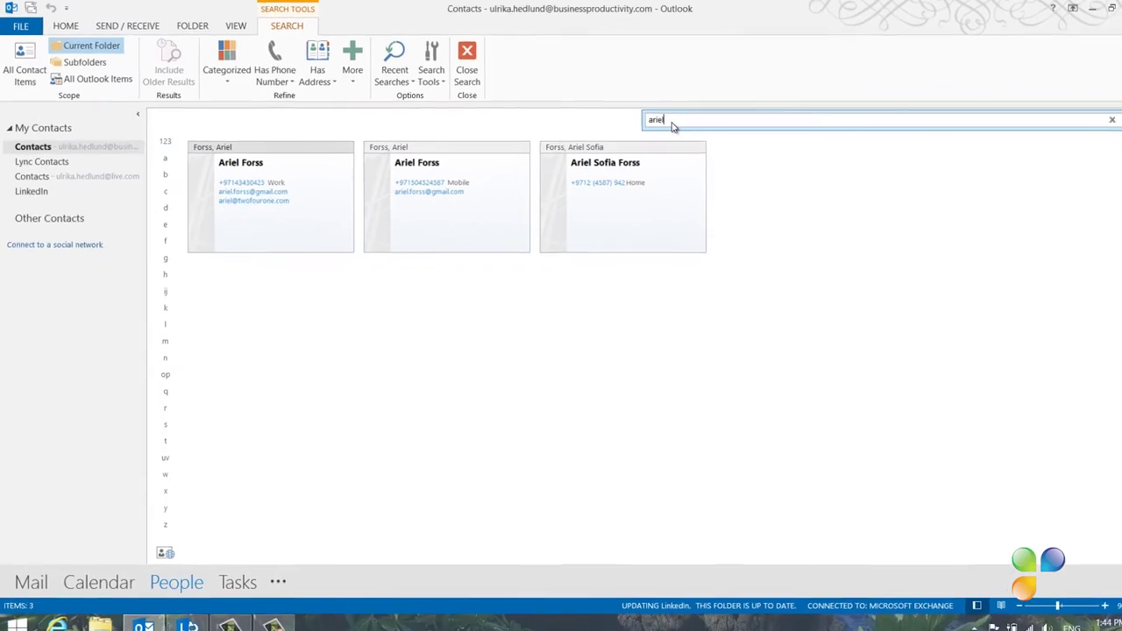
Switch the filtered contacts from Business Card view back to People view
click(66, 27)
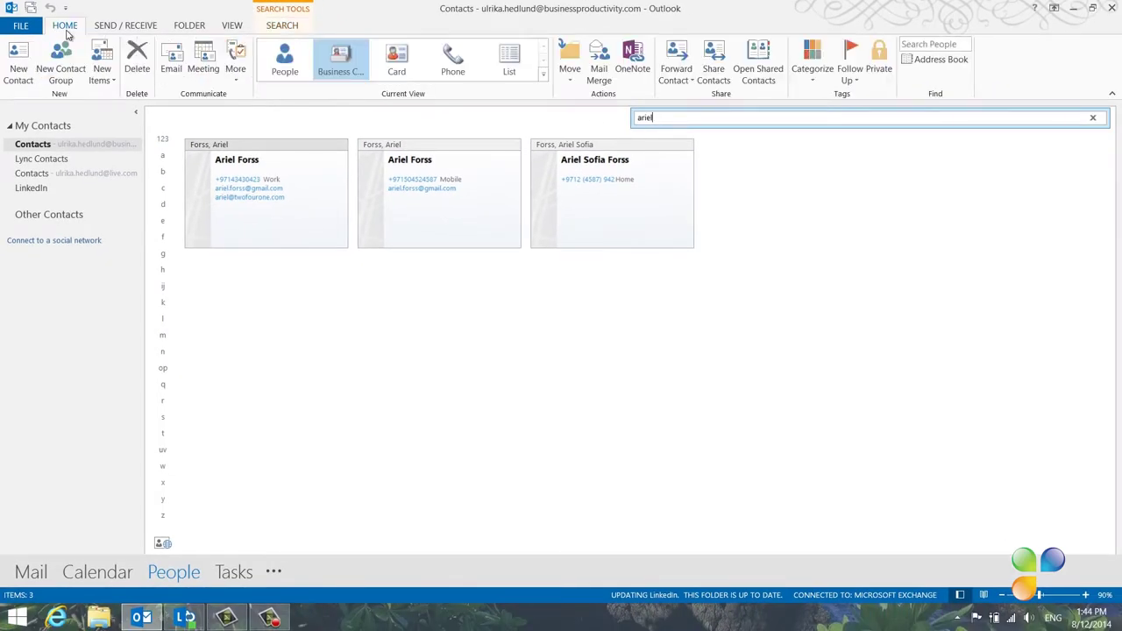
click(275, 62)
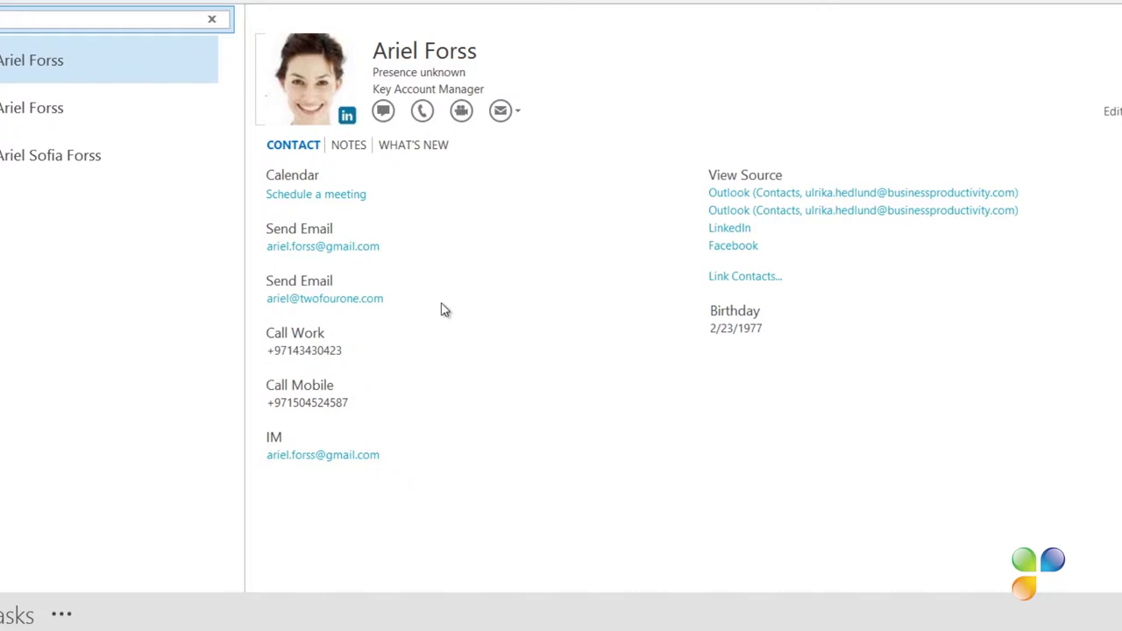
Use Link Contacts to attach the third same-named Outlook entry to the person's card
click(741, 278)
mouse_move(589, 144)
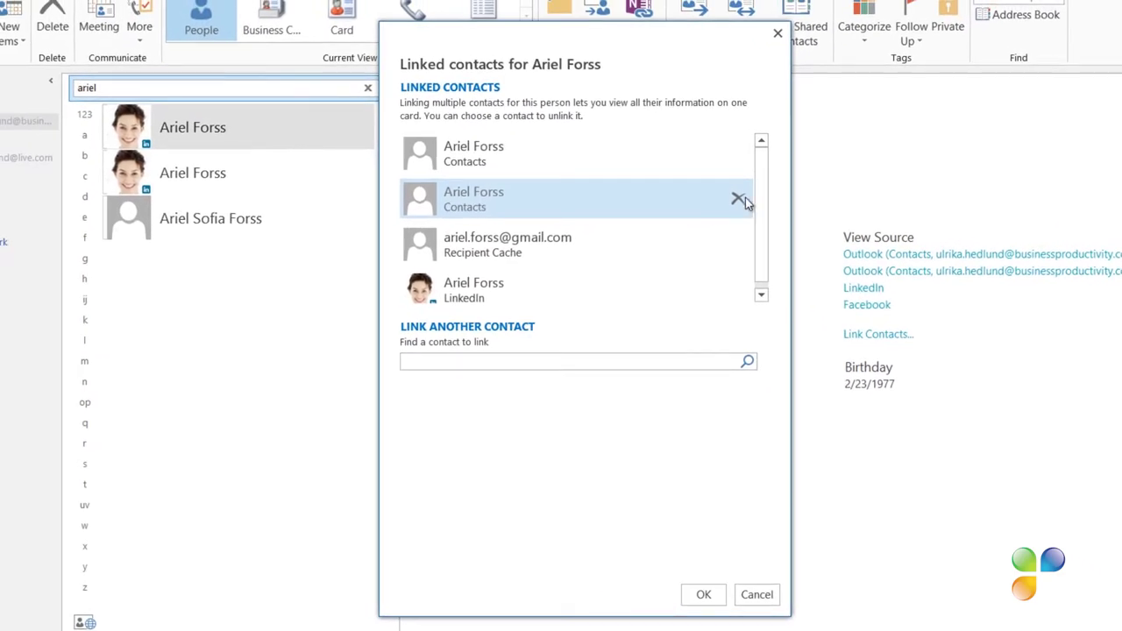
mouse_move(734, 288)
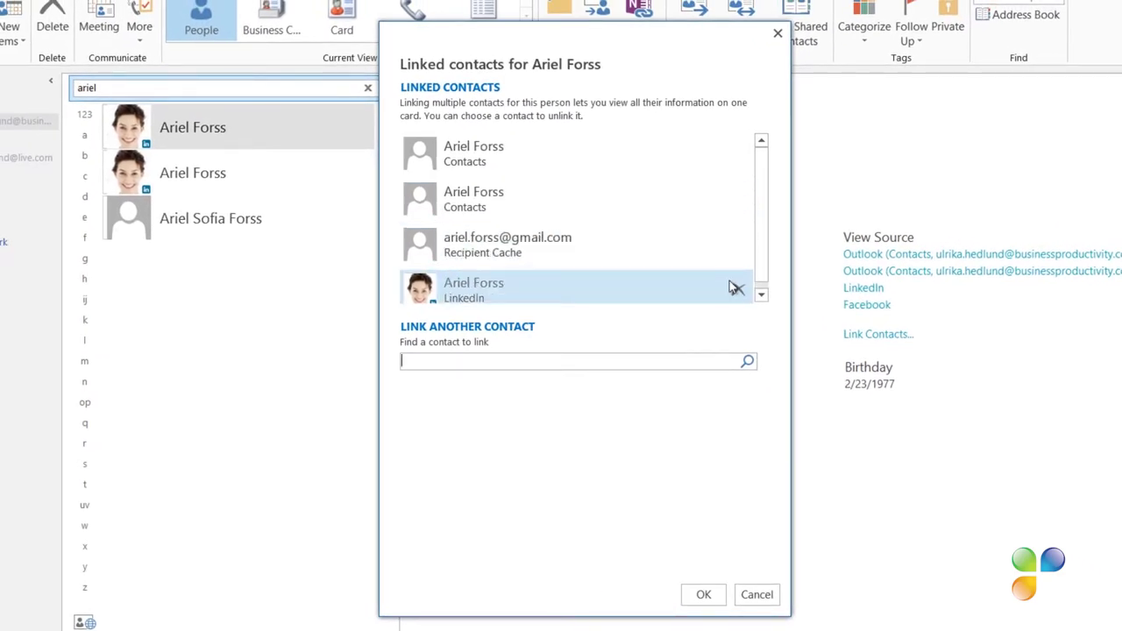
click(603, 359)
text(ariel)
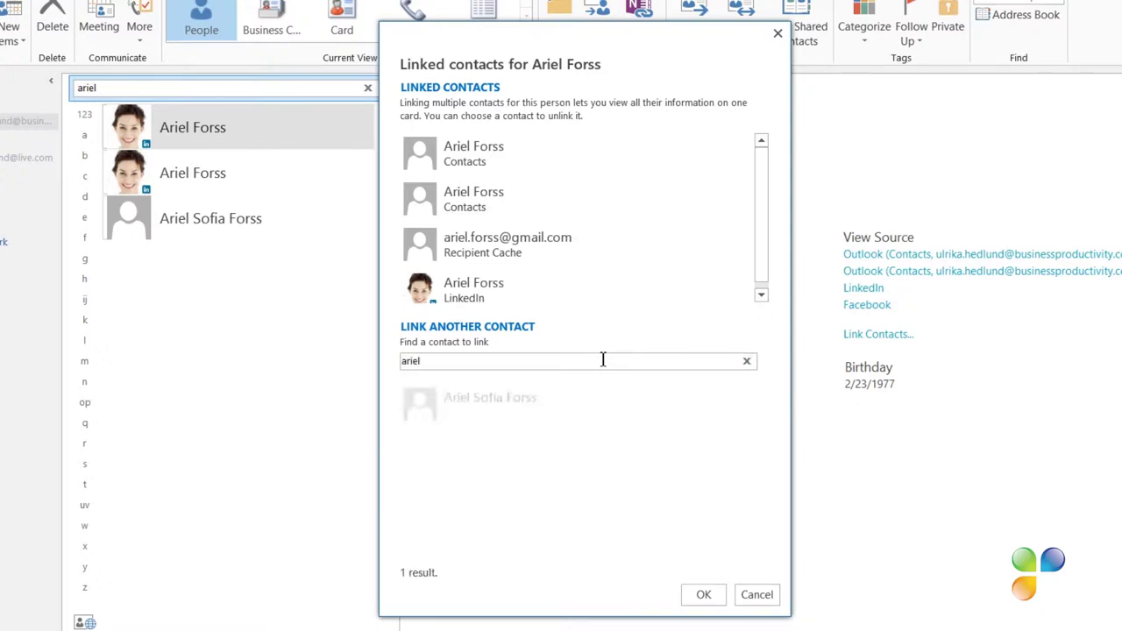
click(526, 412)
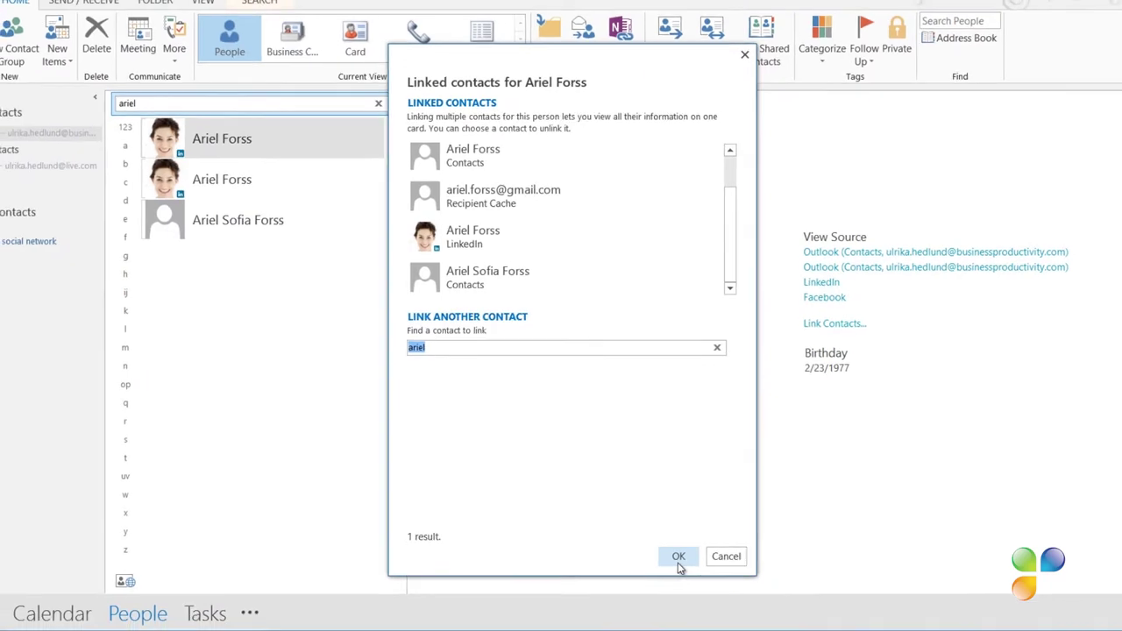
click(678, 560)
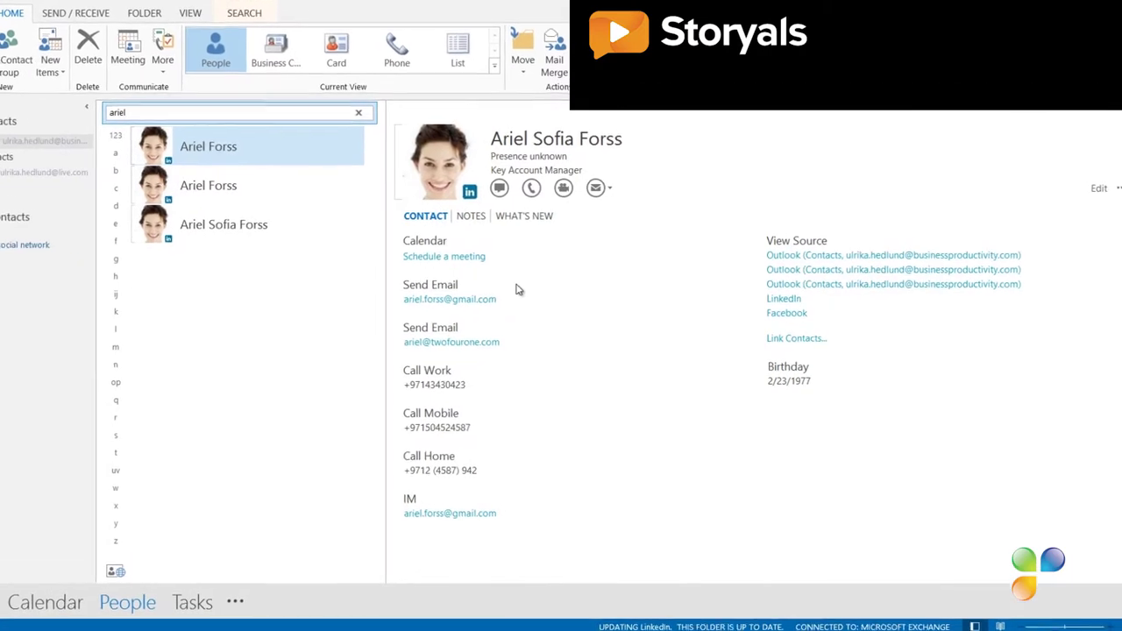
View the person's What's New social updates, then start an email to them
click(482, 225)
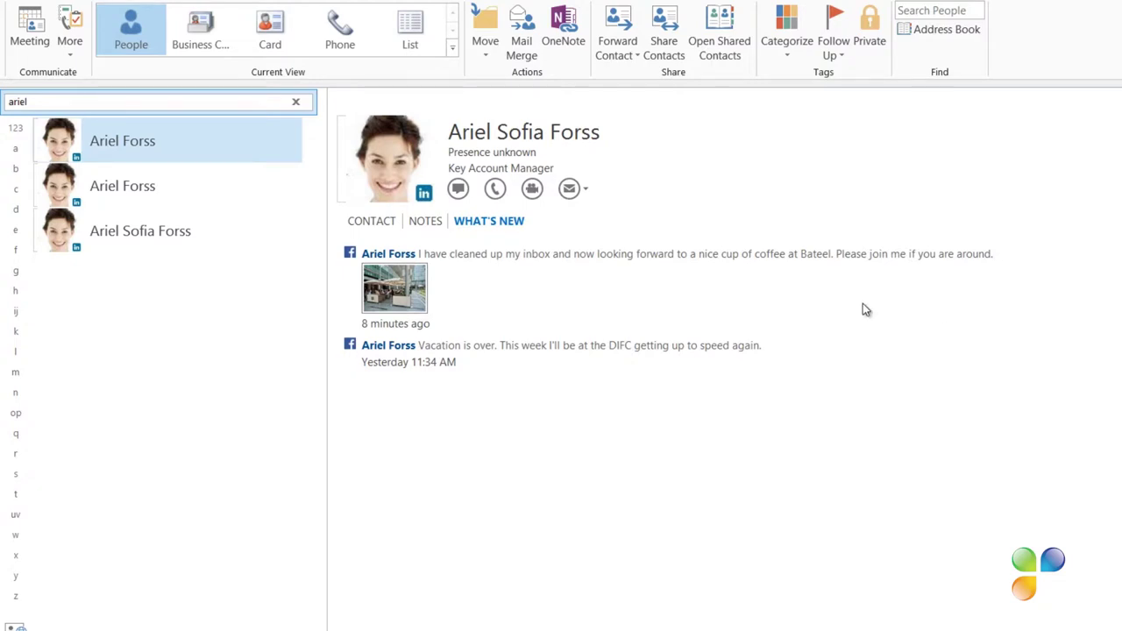
click(574, 191)
text(Lun)
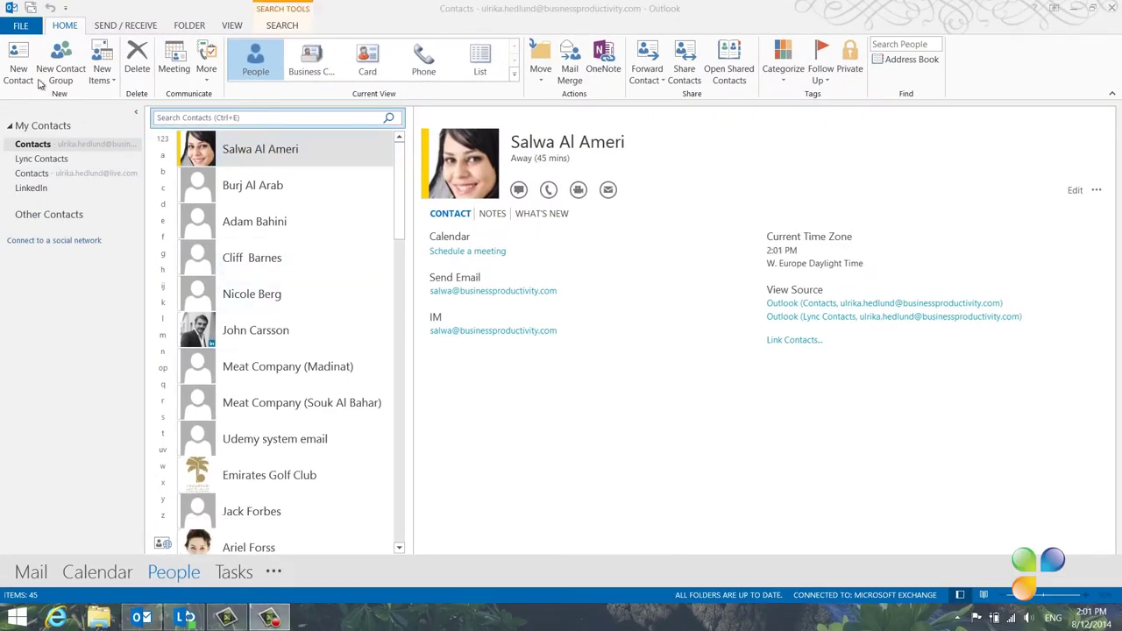
Start a new contact form and begin typing a name into it
click(19, 69)
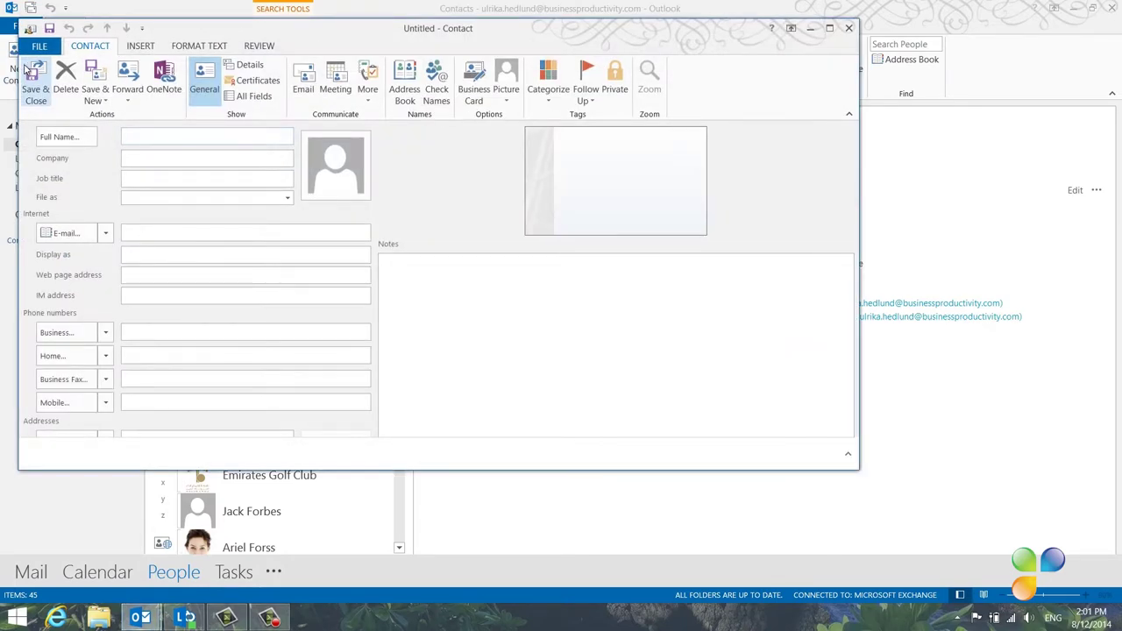
text(Sar)
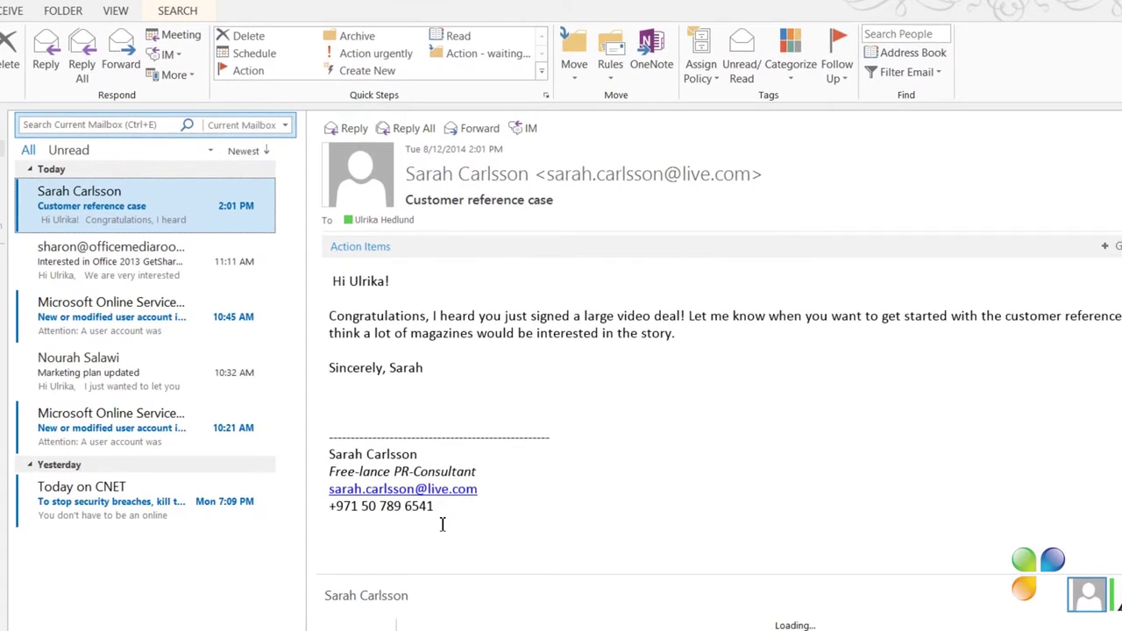
Copy the email's signature block, then add the sender to Outlook Contacts
mouse_move(443, 524)
mouse_down()
mouse_move(465, 524)
mouse_move(340, 461)
mouse_up()
key(ctrl+c)
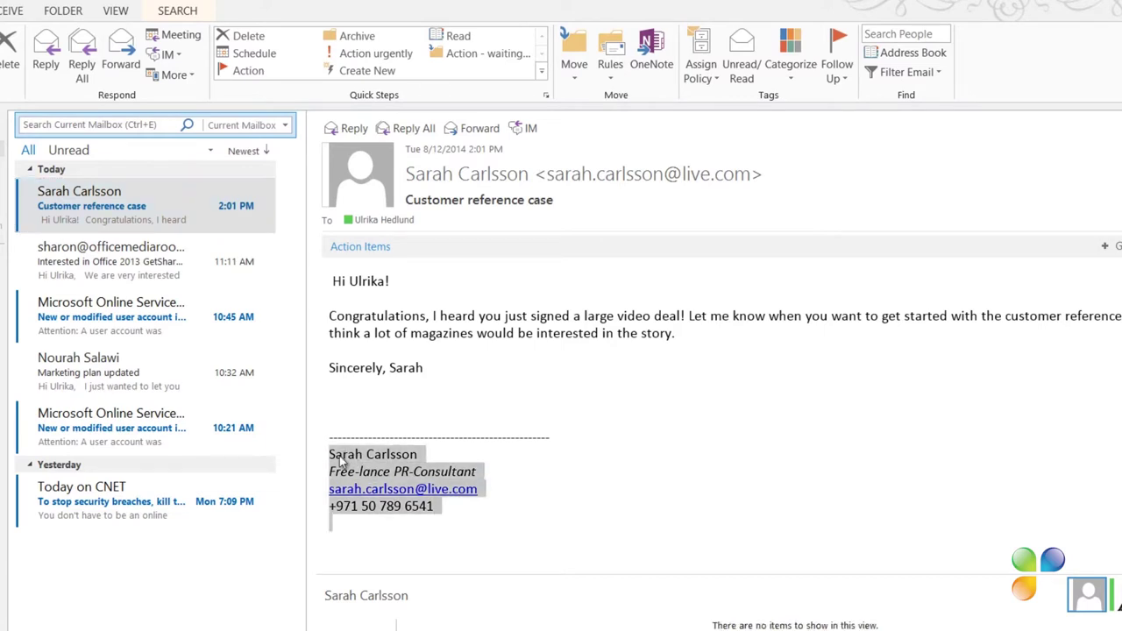
right_click(340, 461)
click(372, 465)
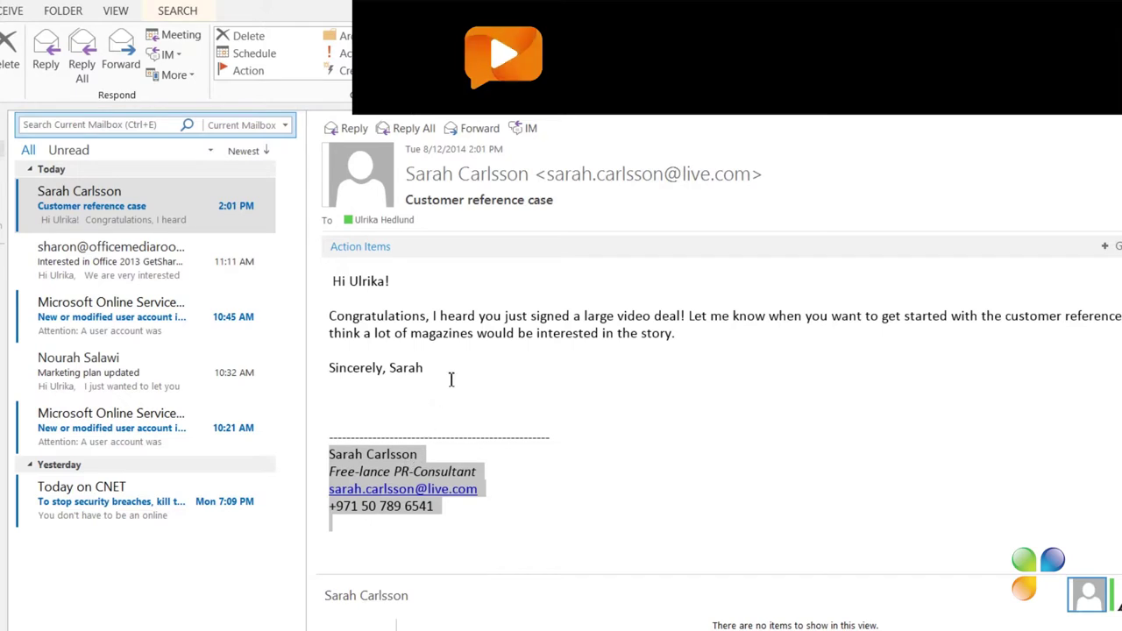
right_click(465, 177)
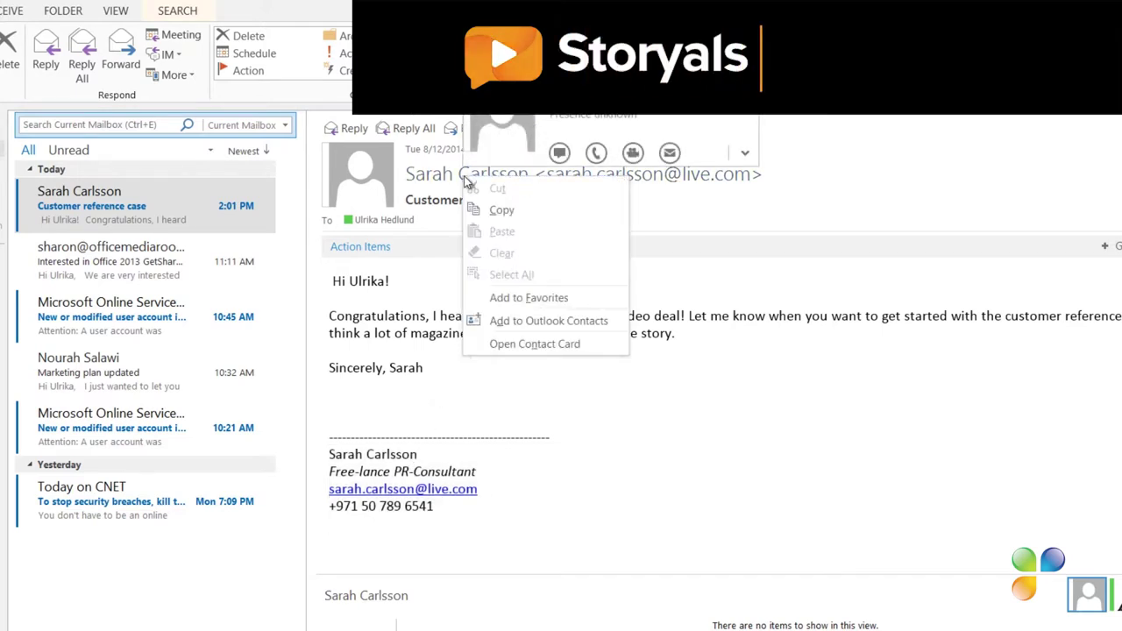
click(525, 321)
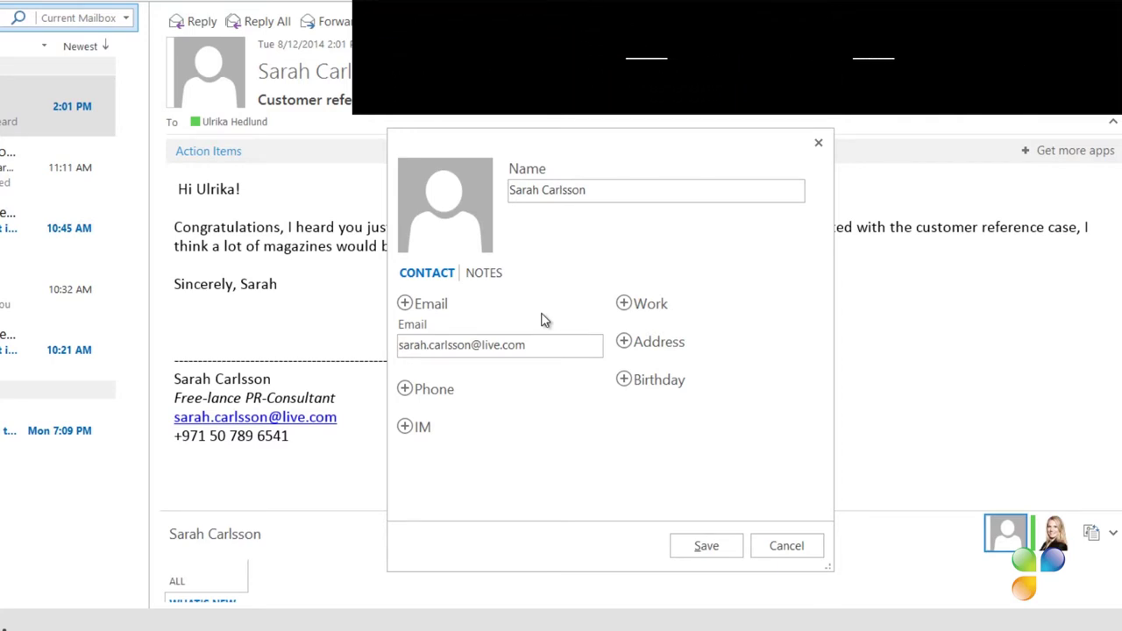
Paste the copied signature into the new contact's notes
click(495, 281)
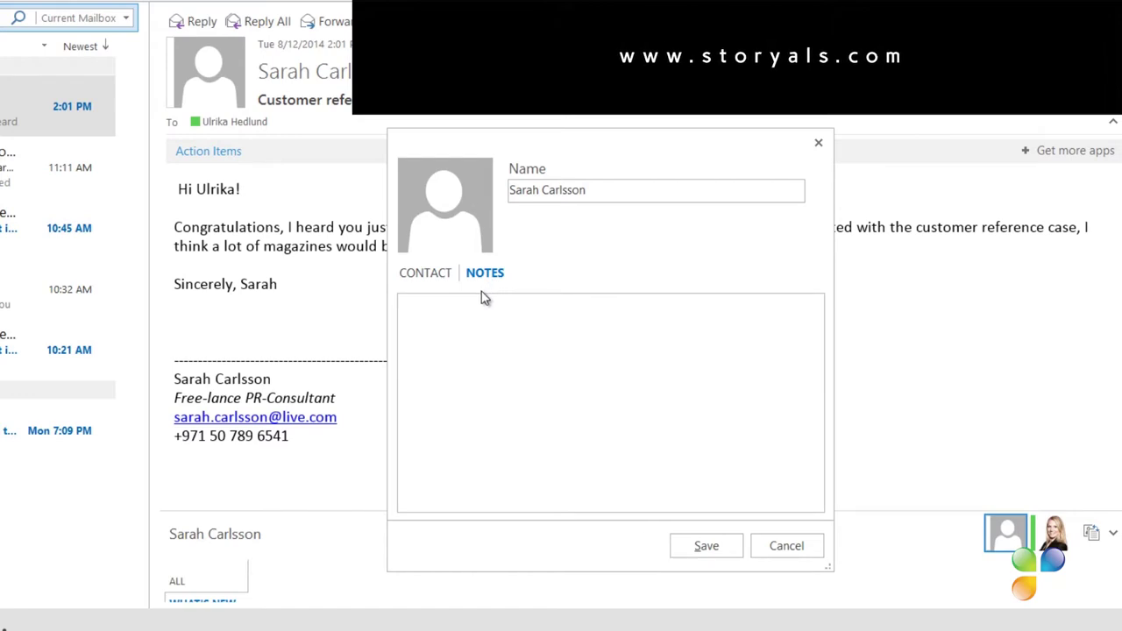
right_click(470, 311)
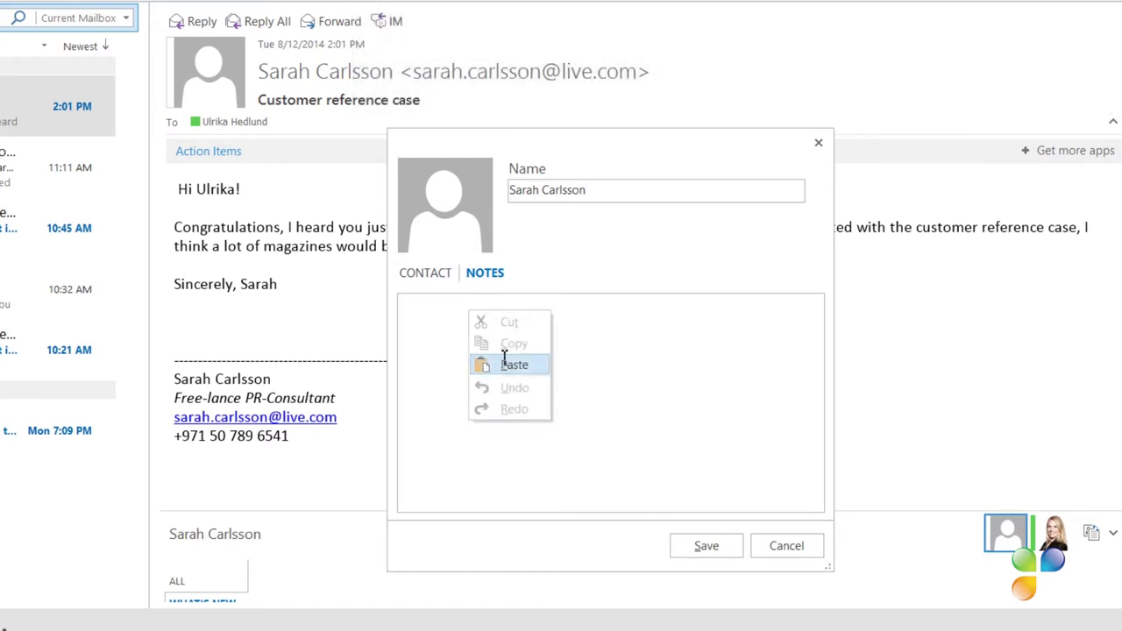
click(507, 364)
Copy the signature's phone number into the contact's Mobile phone field
drag(503, 353, 407, 358)
right_click(407, 358)
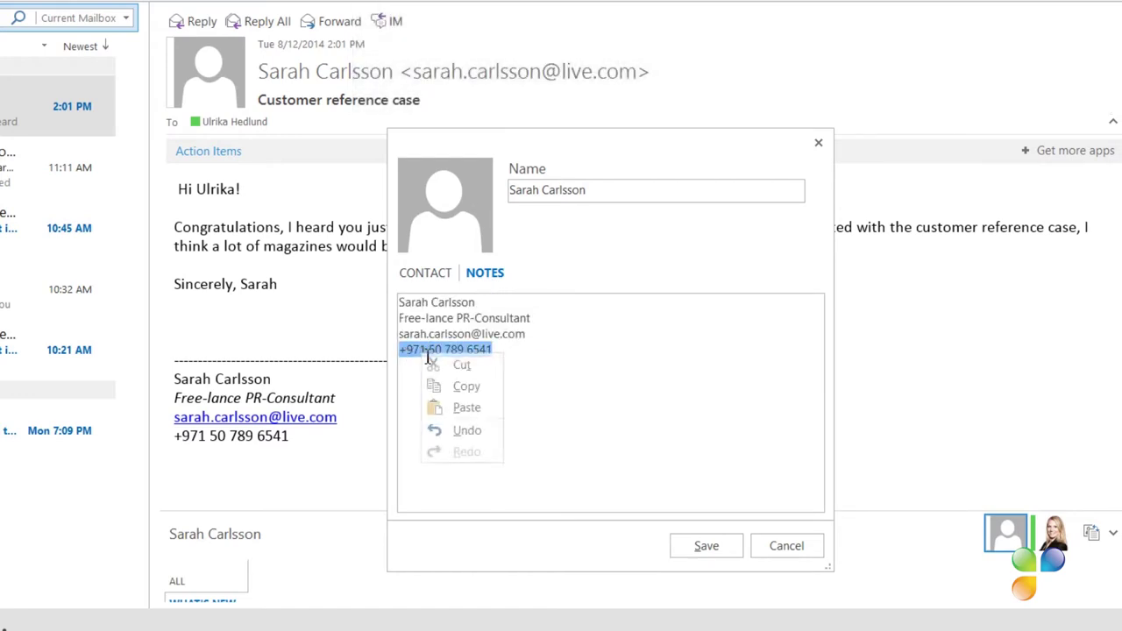
click(463, 386)
click(427, 277)
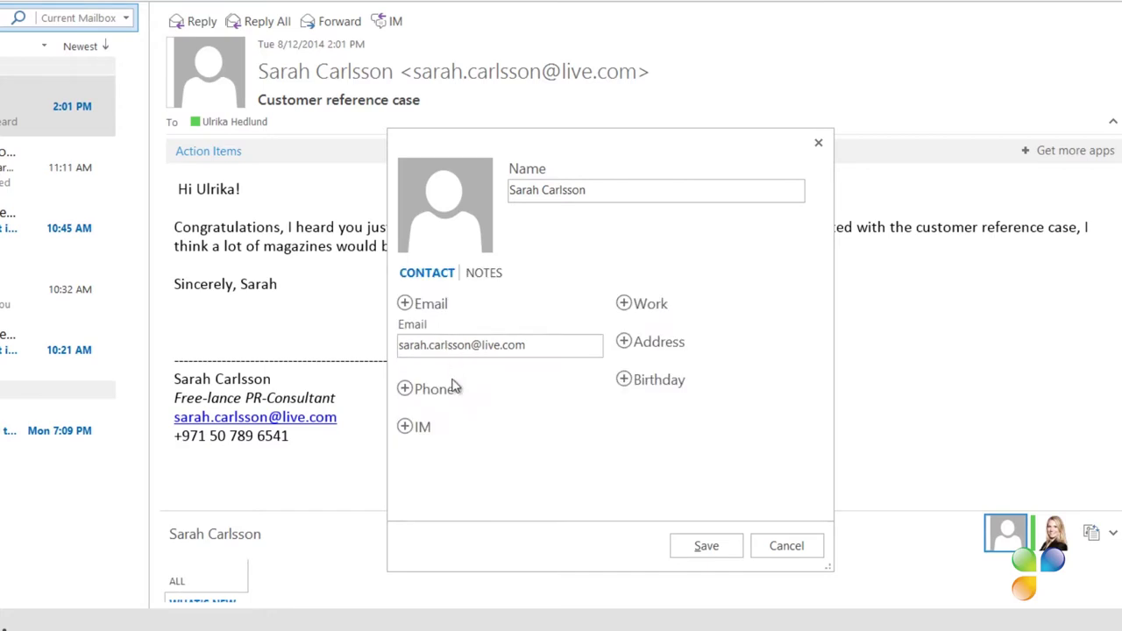
click(404, 388)
click(418, 473)
right_click(424, 437)
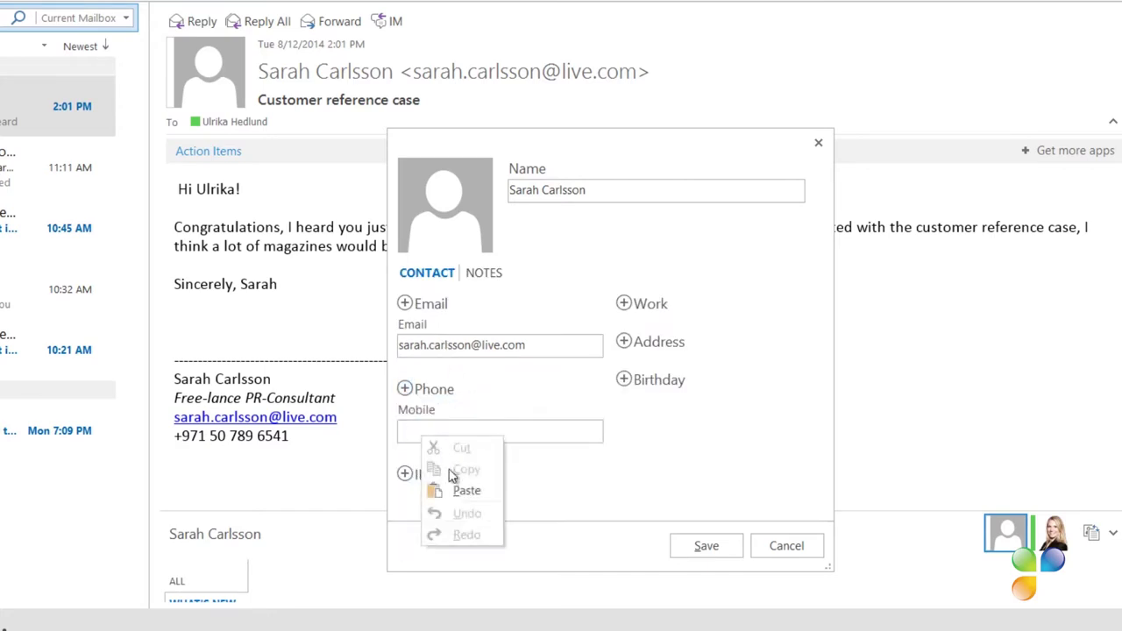
click(462, 491)
Copy 'Free-lance PR-Consultant' into the Work Title field and save the contact
click(494, 278)
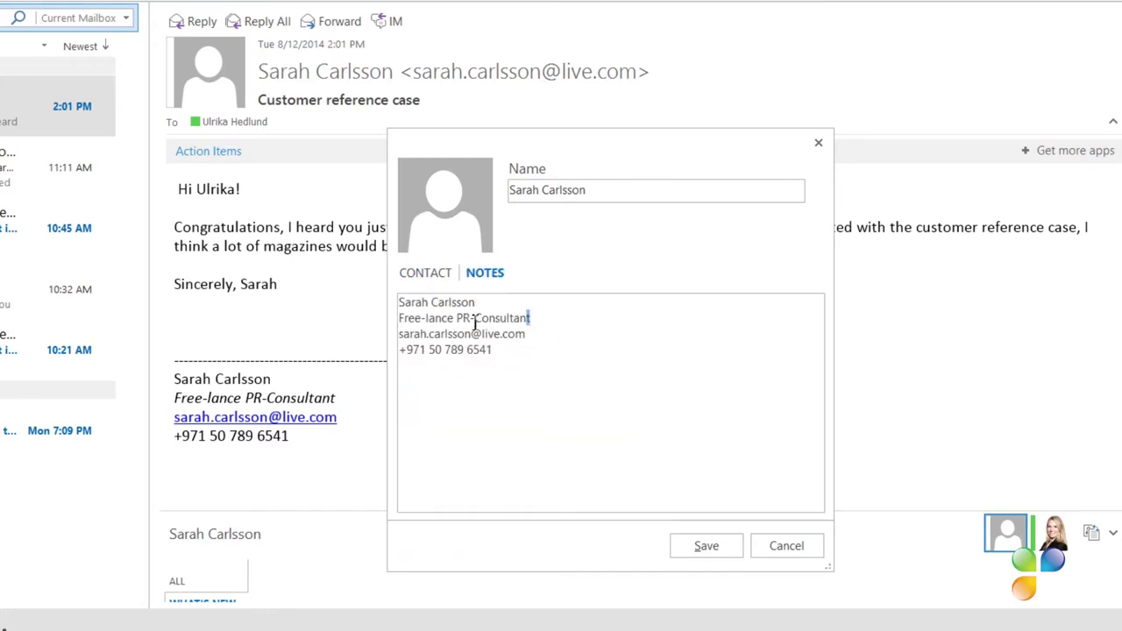
drag(474, 323, 406, 319)
right_click(425, 320)
click(457, 350)
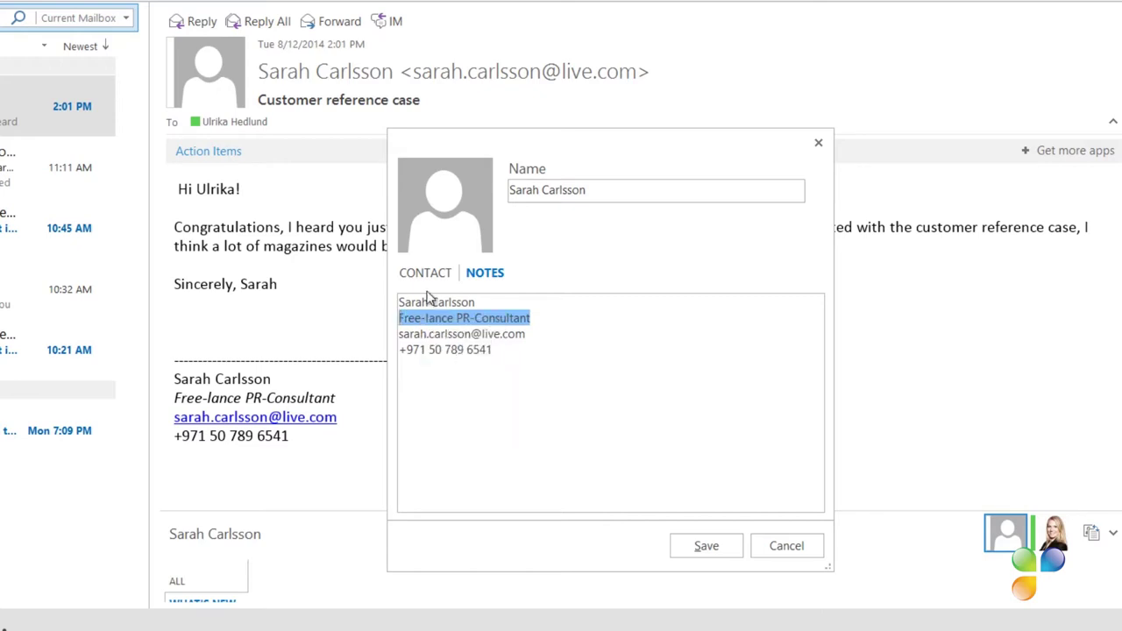
click(426, 273)
click(623, 303)
click(656, 324)
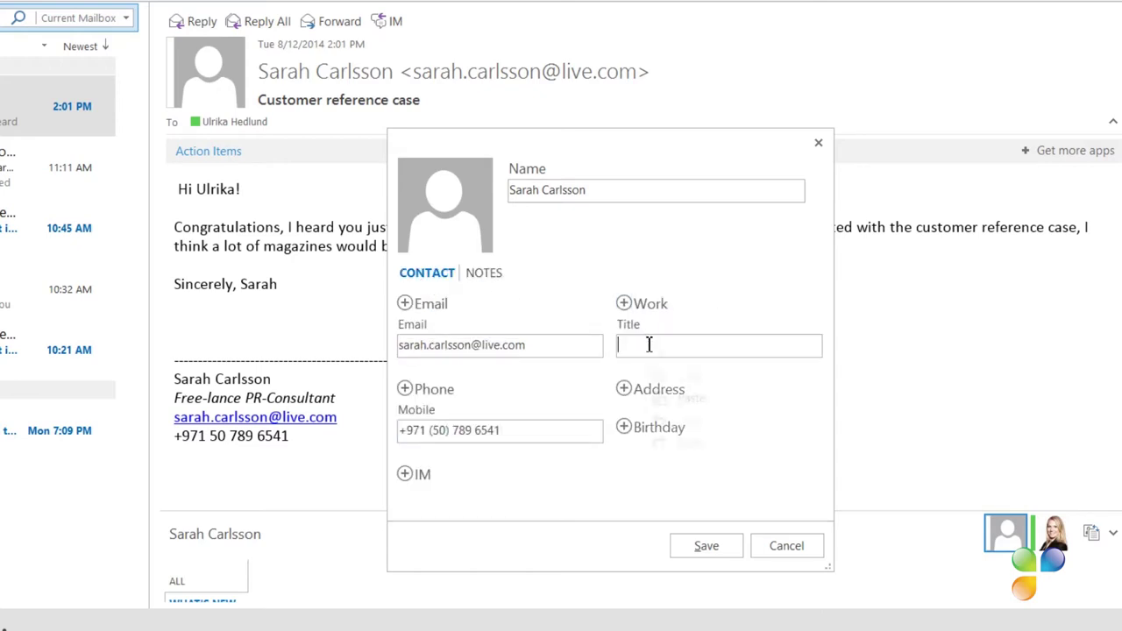
right_click(645, 345)
click(687, 399)
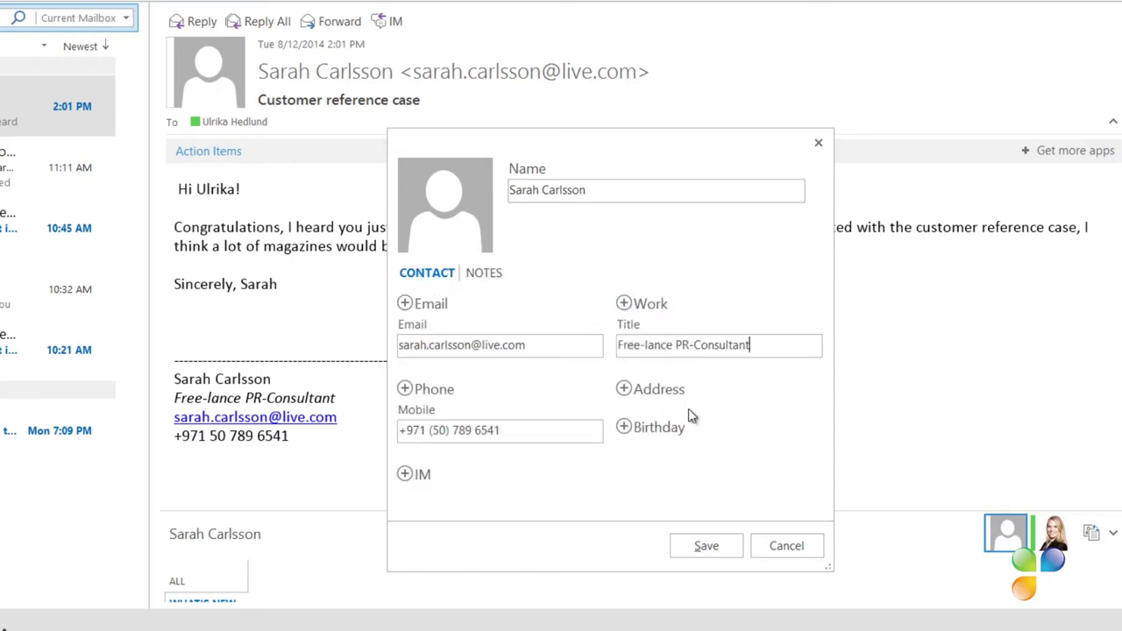
click(713, 545)
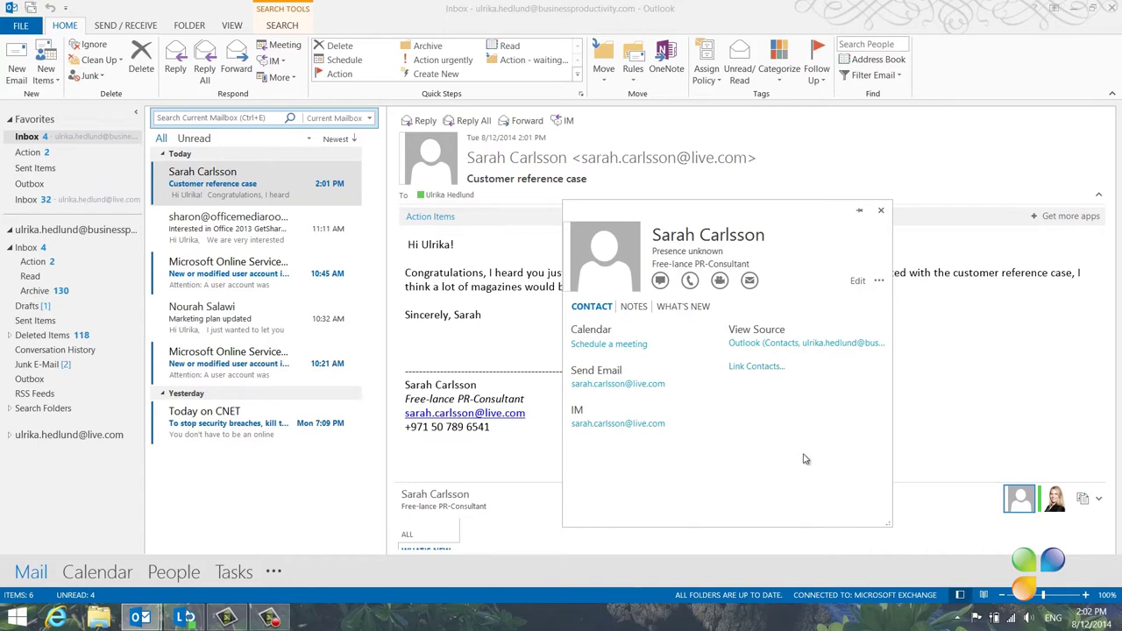
View the saved contact's full record, close it, and go to People
click(774, 343)
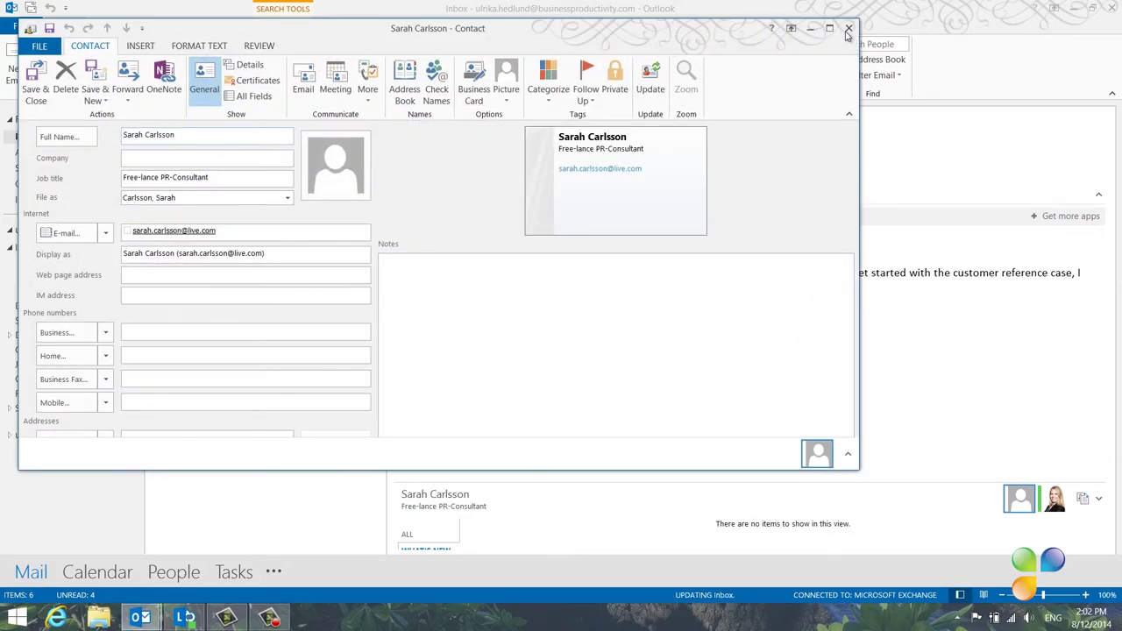
click(847, 29)
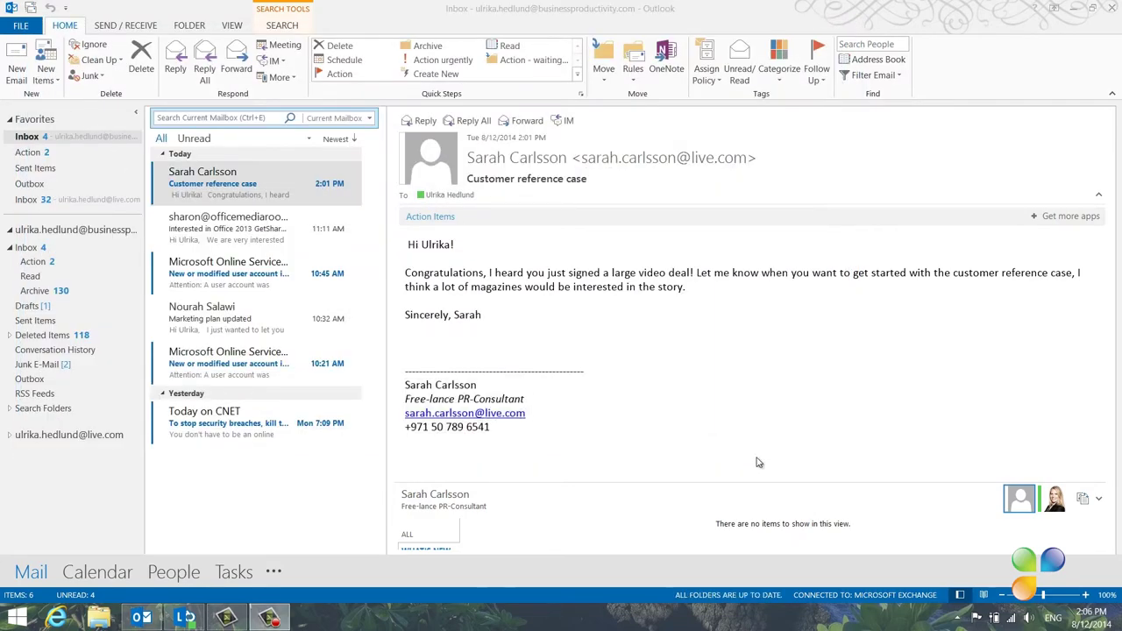
click(179, 574)
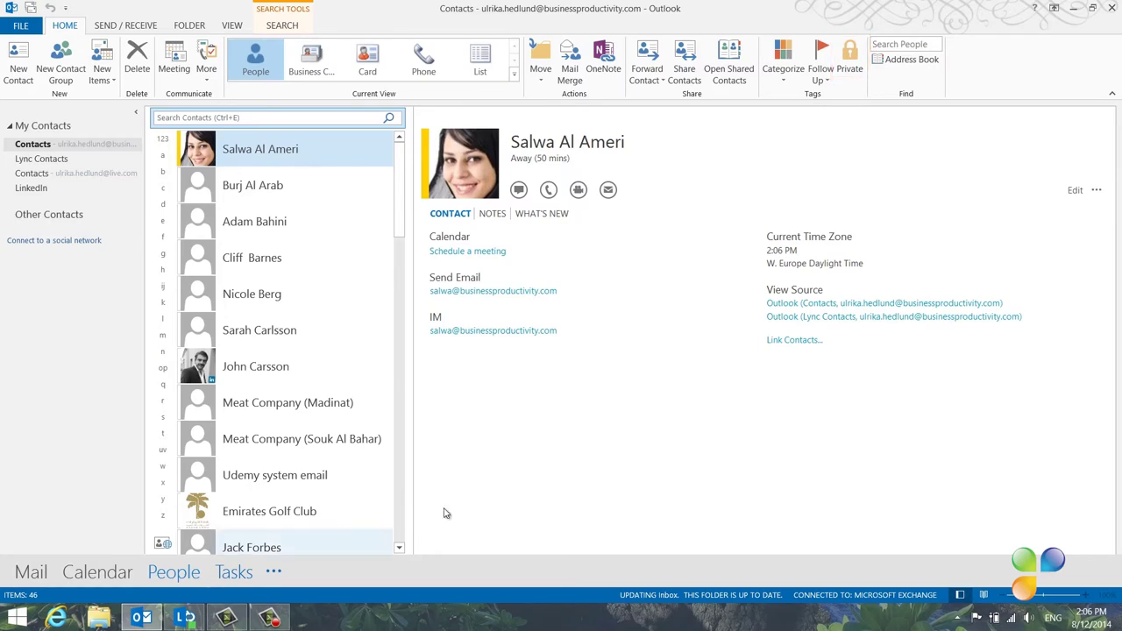
Share your Contacts folder read-only with the colleague, requesting access to his contacts
click(683, 74)
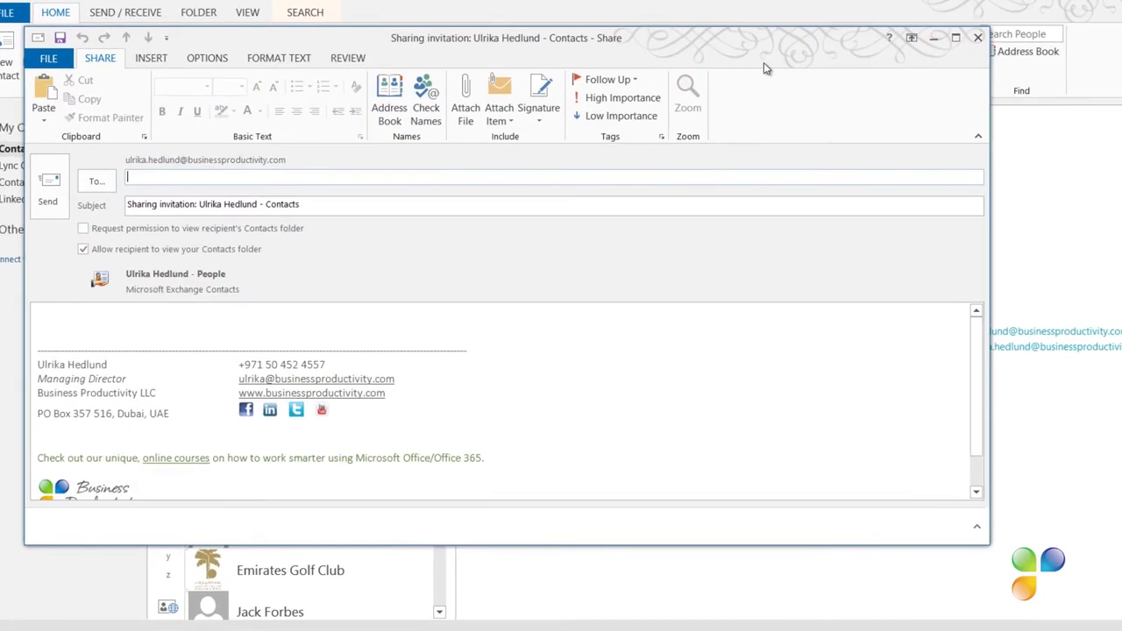
text(ja)
key(Return)
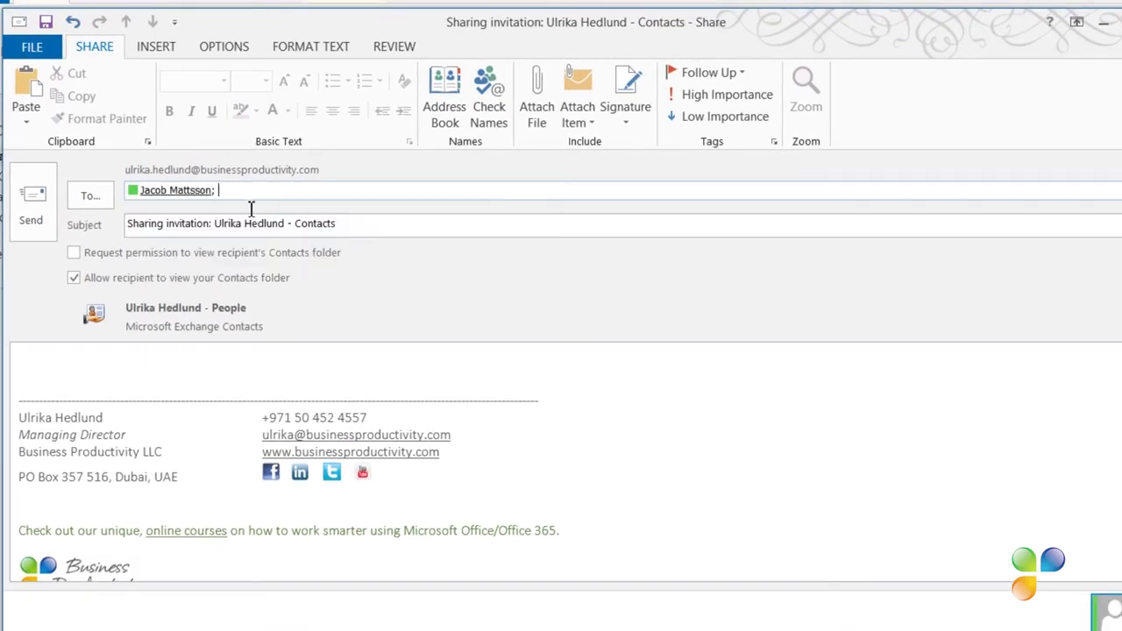
click(73, 253)
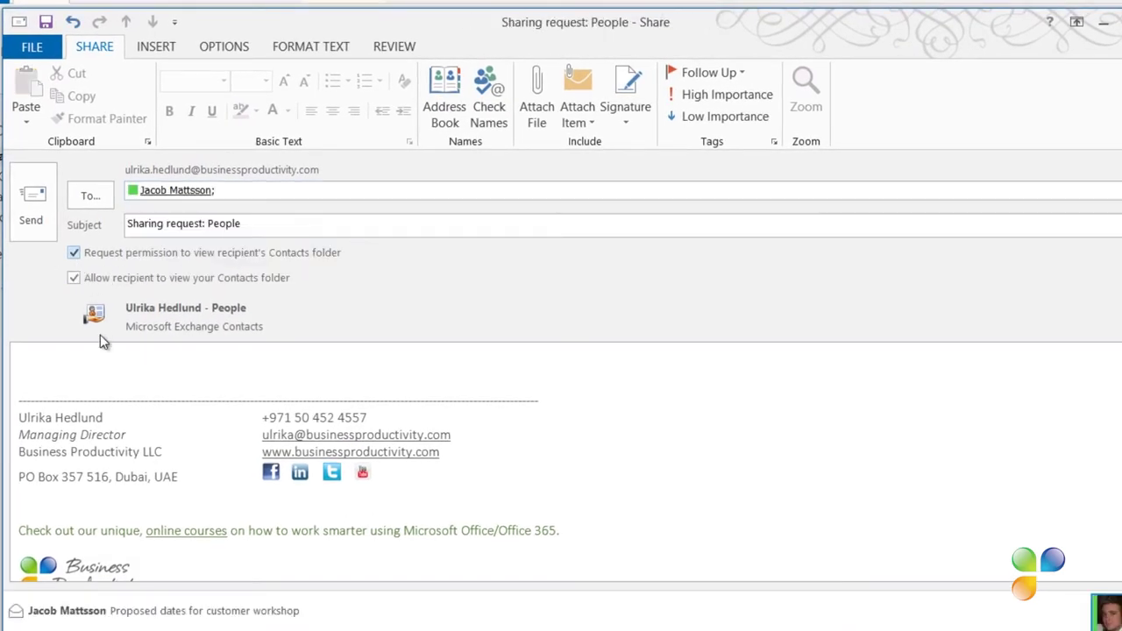
click(35, 211)
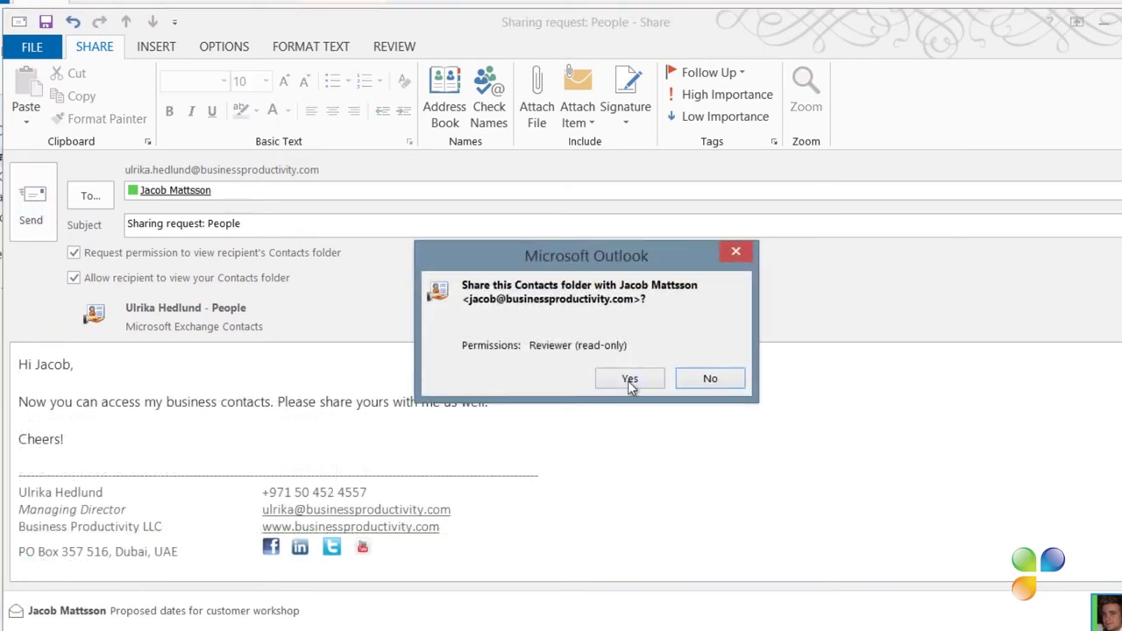
click(629, 380)
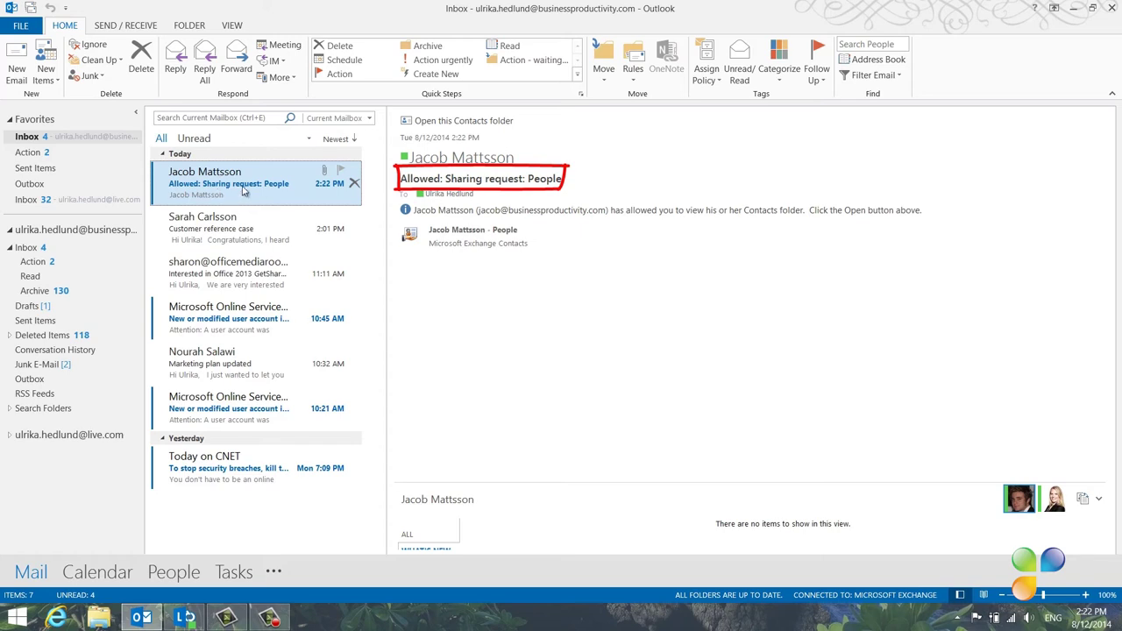
Open the colleague's shared Contacts folder from his Allowed sharing reply
click(466, 122)
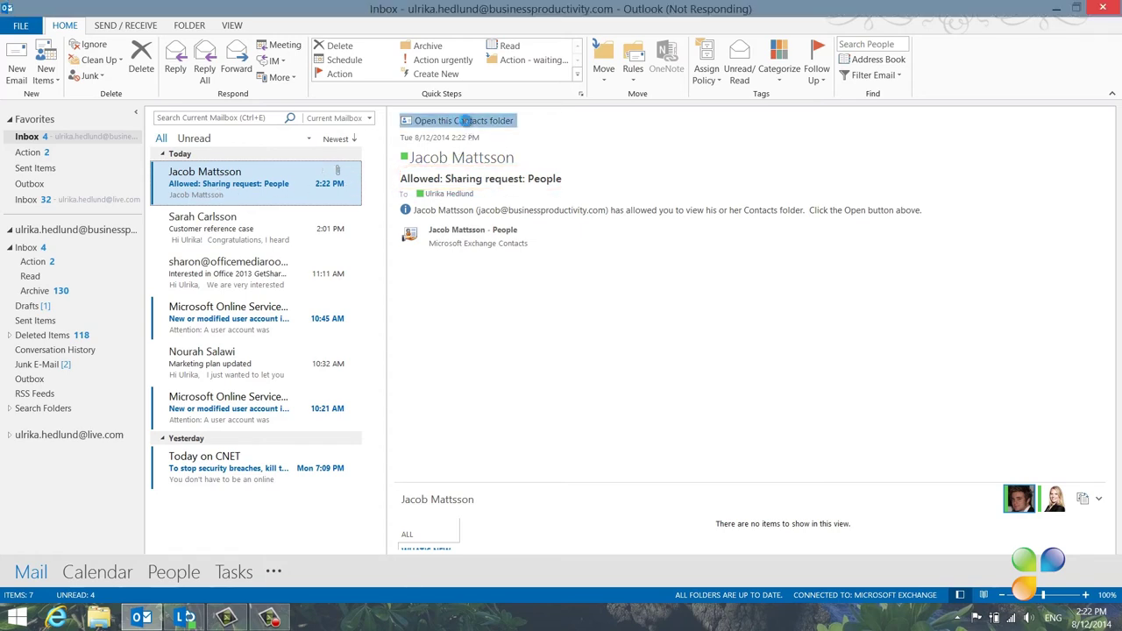